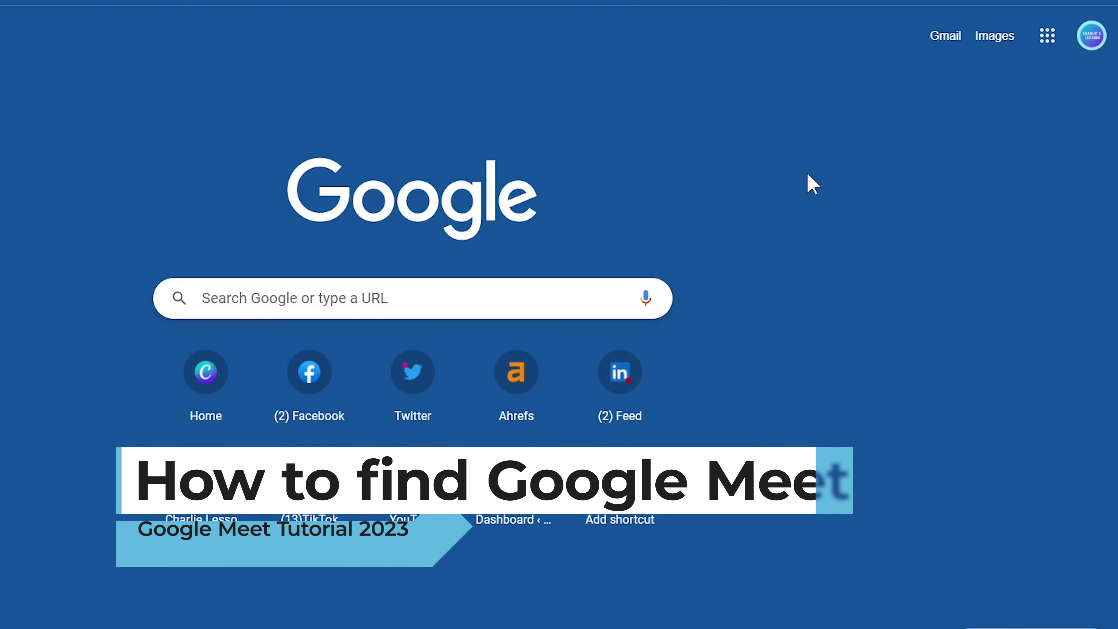
Open Google Meet from the list of Google apps
click(1047, 46)
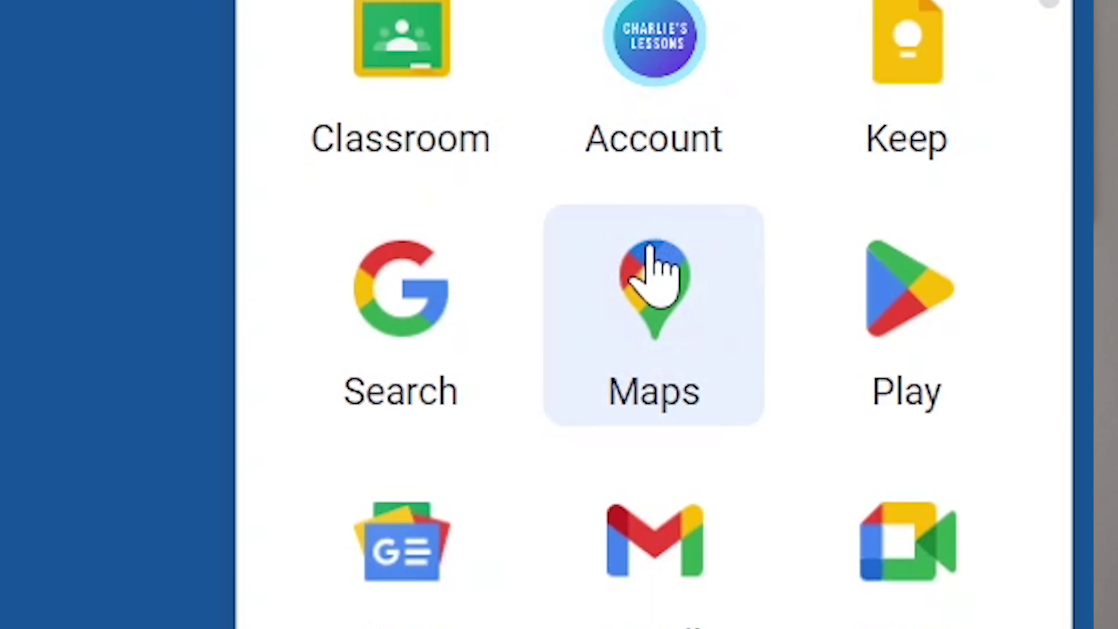
scroll(966, 273, down, 2)
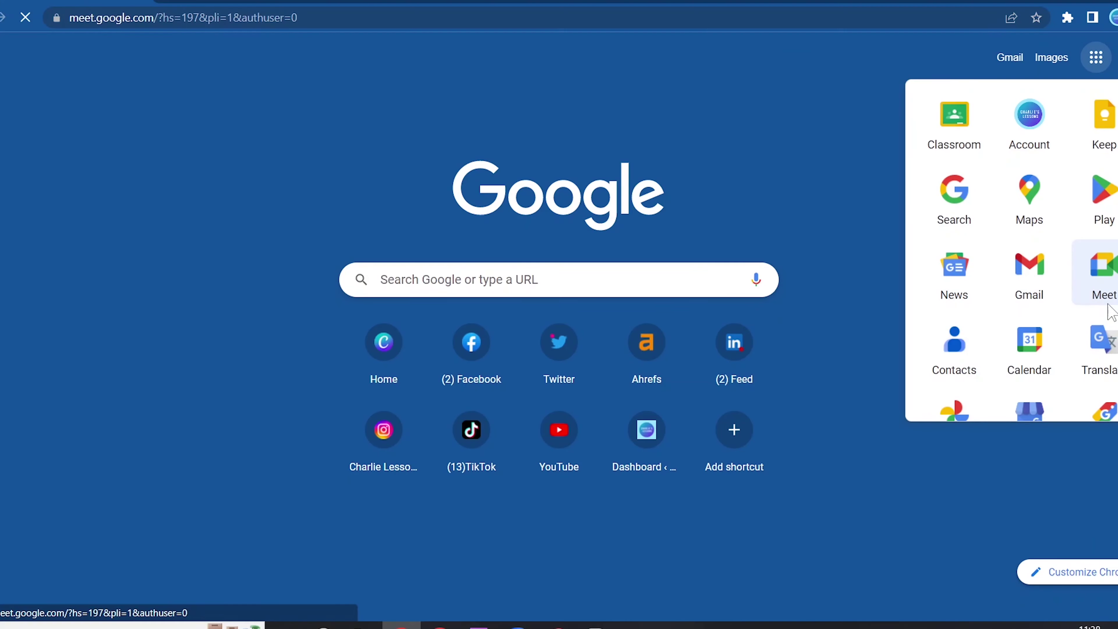
click(920, 353)
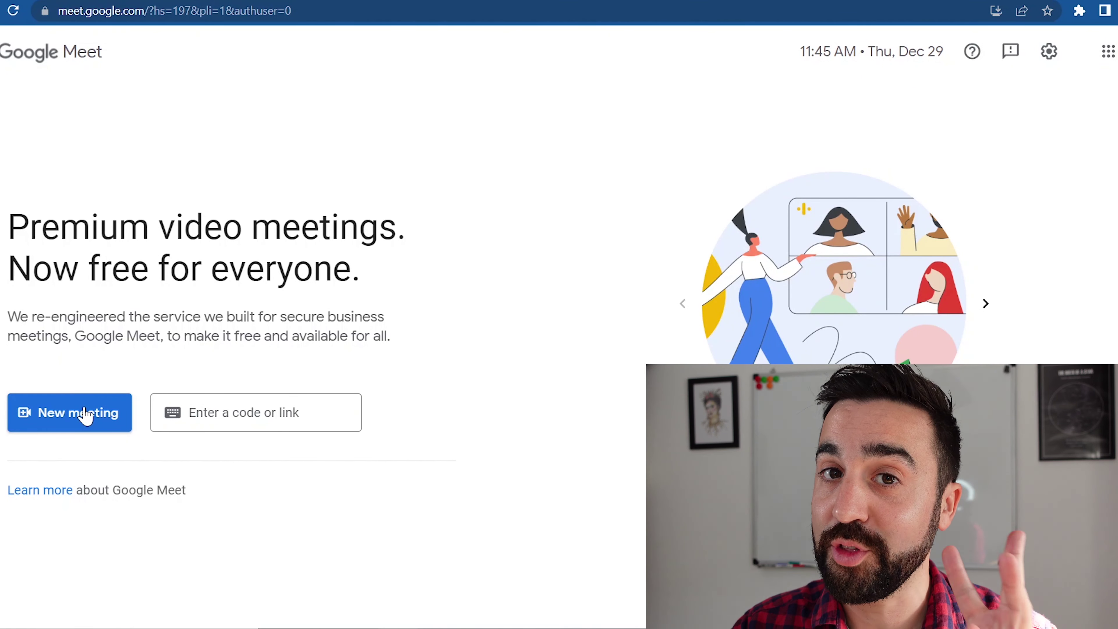
Start a new meeting scheduled in Google Calendar and dismiss the tip about managing Meet call settings
click(85, 414)
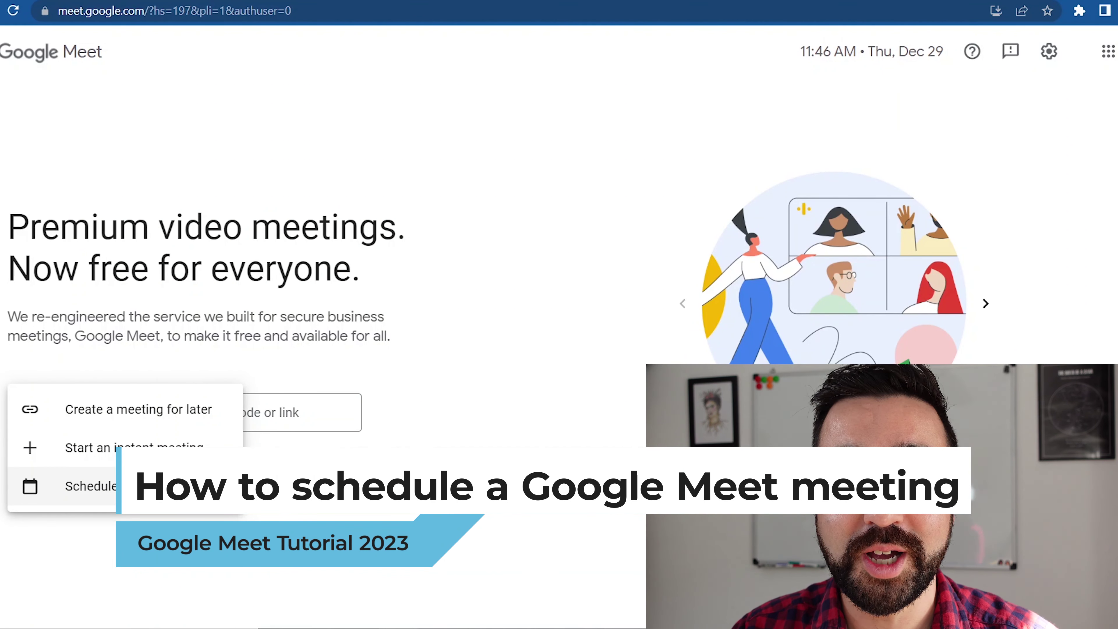
click(90, 486)
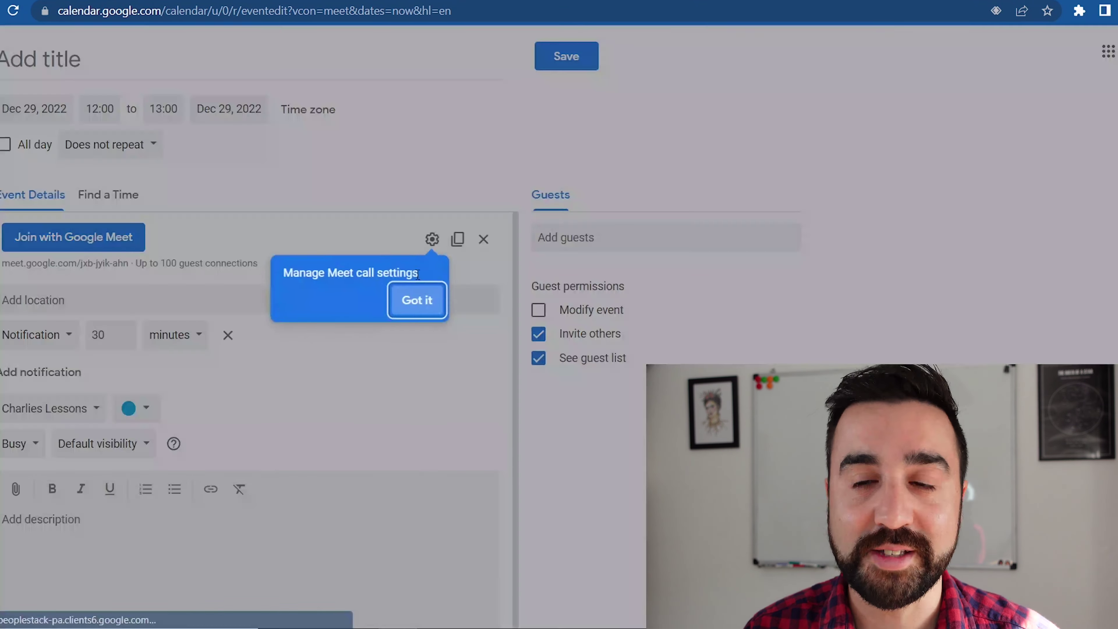
click(416, 300)
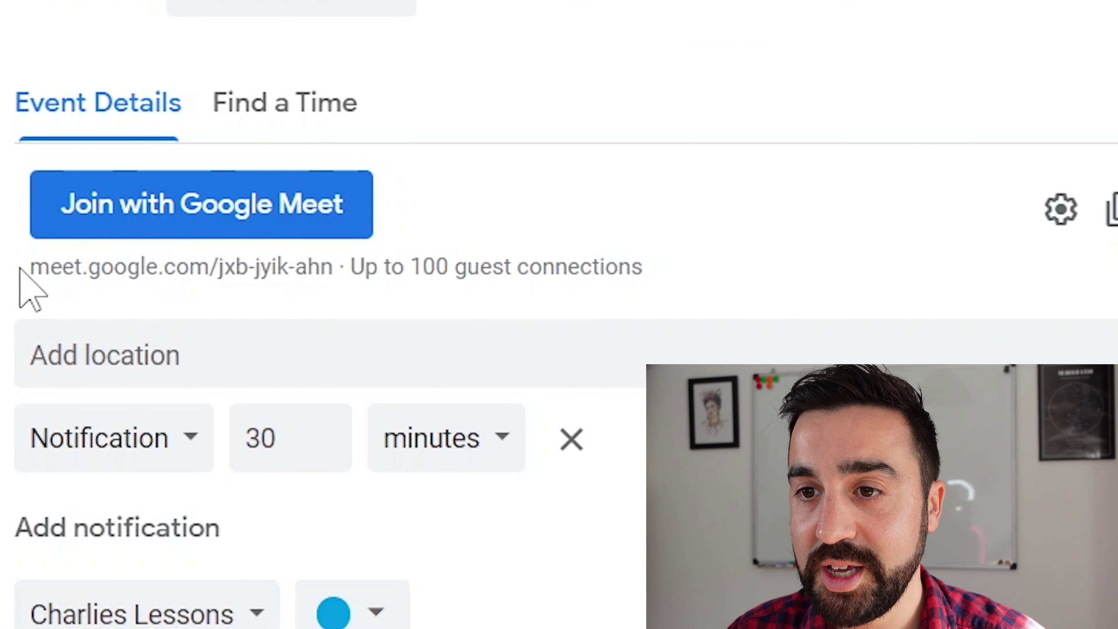
Title the calendar event "Private class with" followed by the student's first name
drag(3, 265, 134, 259)
click(648, 0)
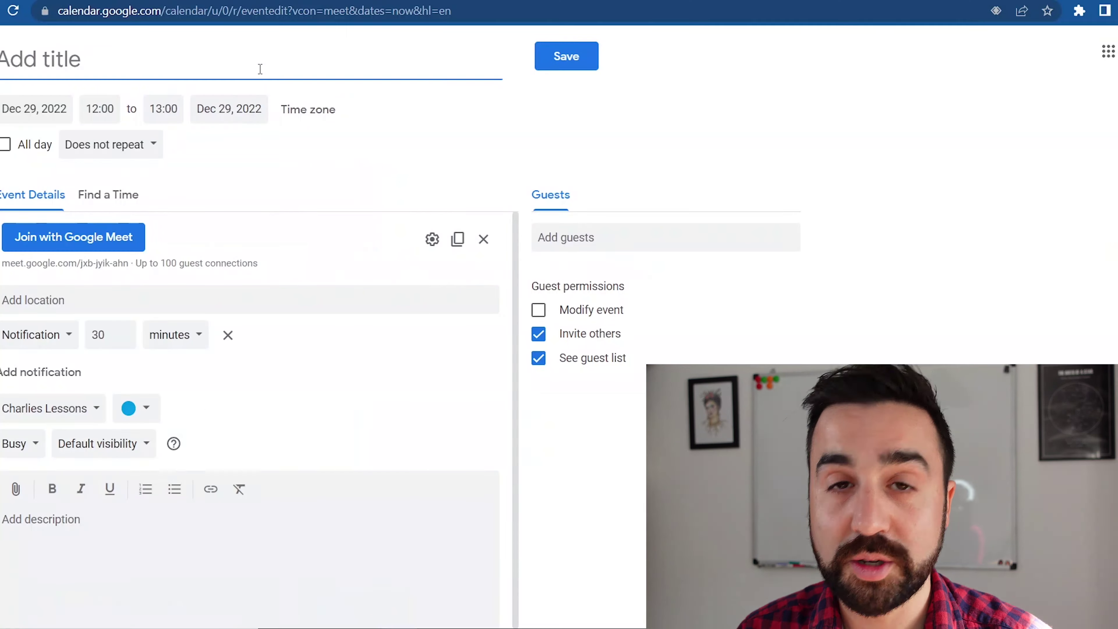
text(Private class with Sarah)
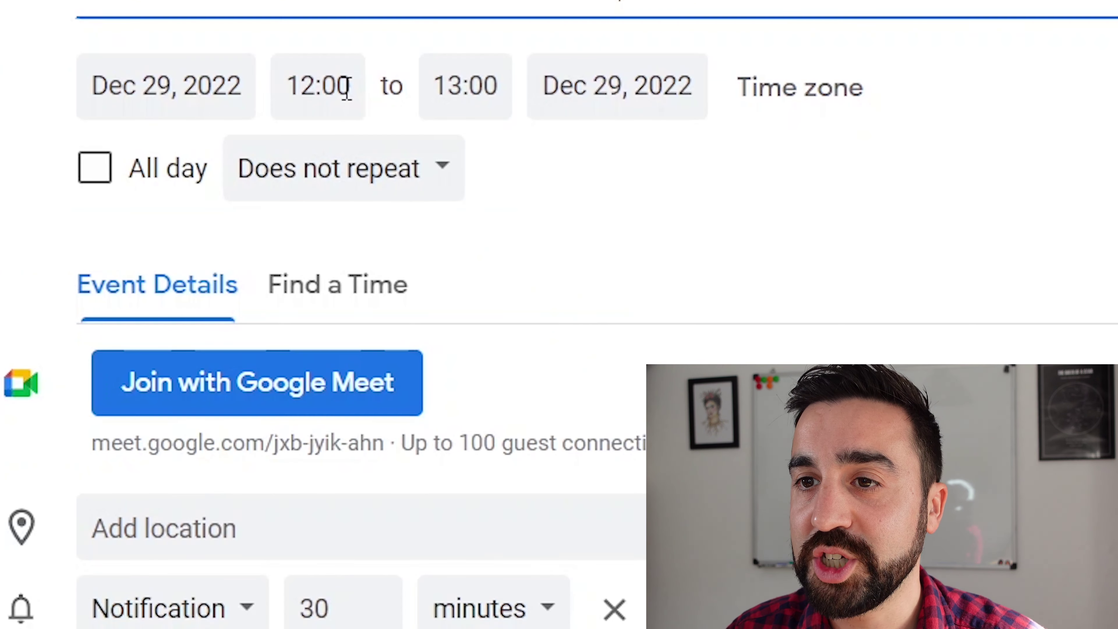
Look through the start time, end time and start date choices for the event
click(111, 109)
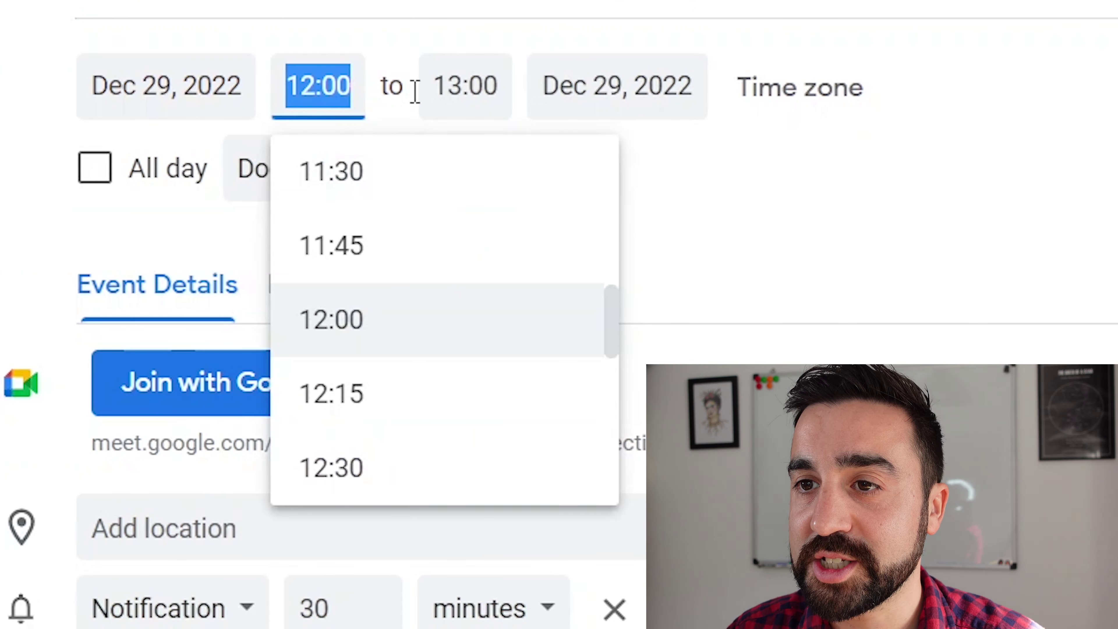
click(149, 111)
click(185, 89)
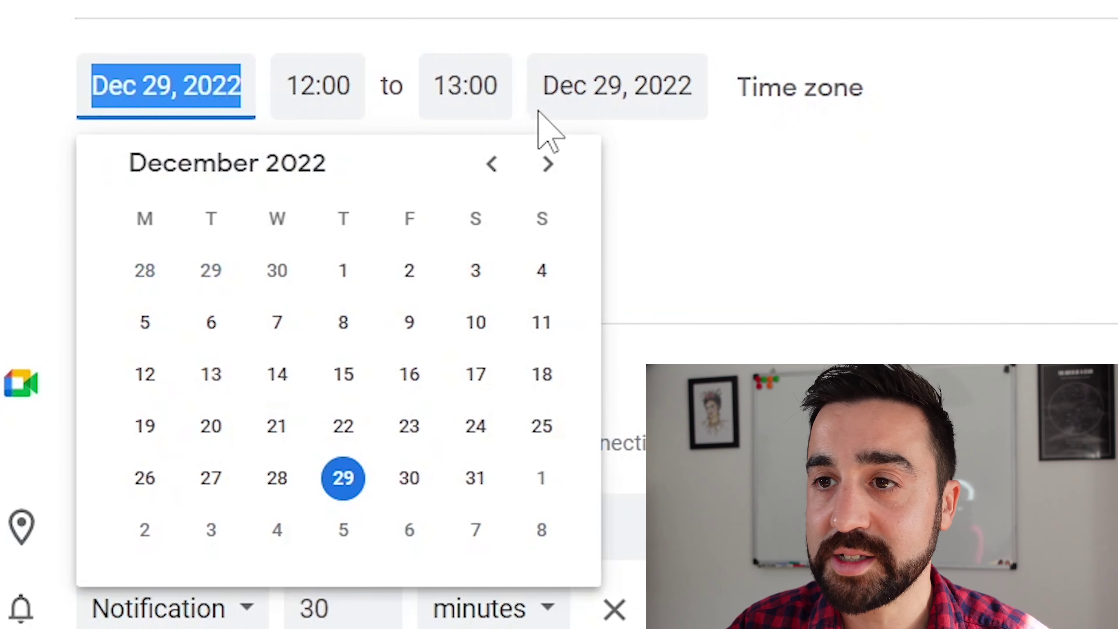
click(783, 211)
Set a custom recurrence of every week on Tuesday and Thursday, ending after 20 occurrences, and save the event
click(402, 190)
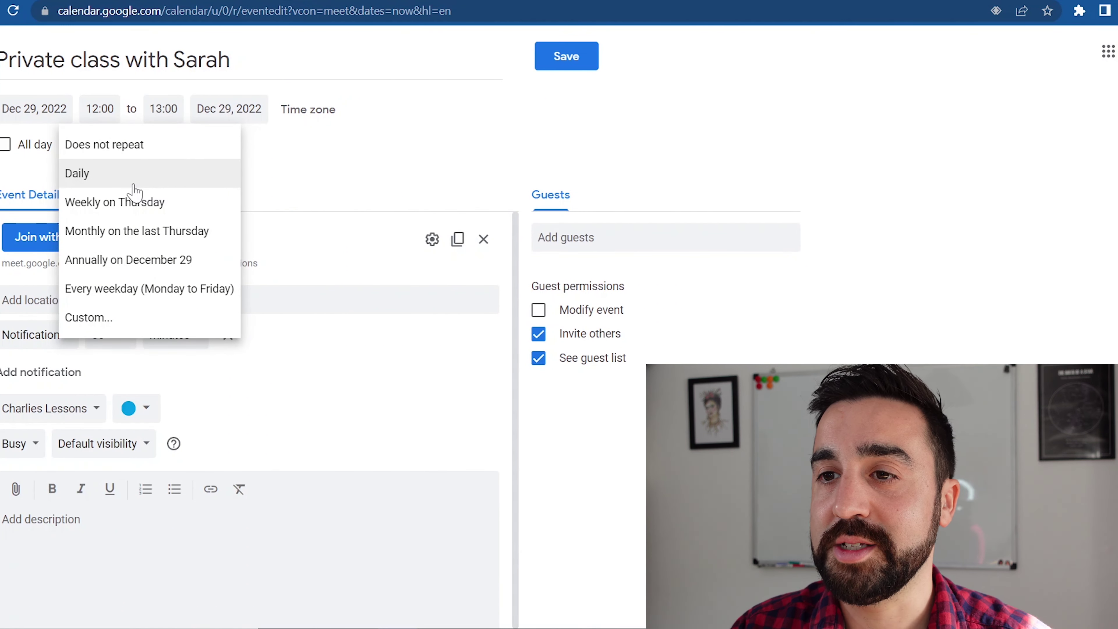
click(138, 325)
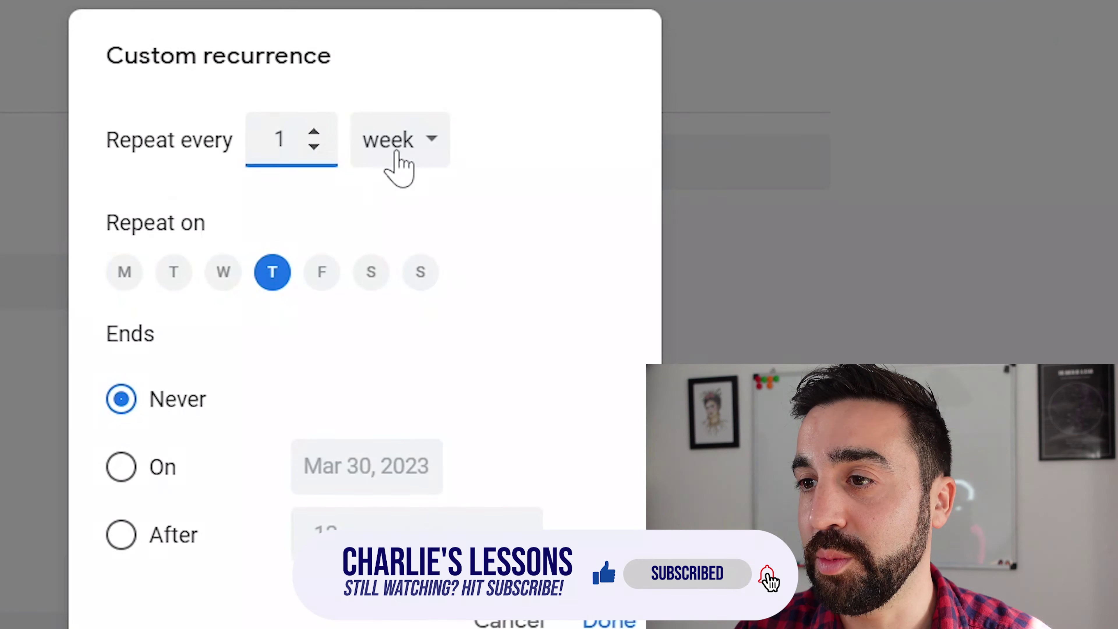
click(572, 230)
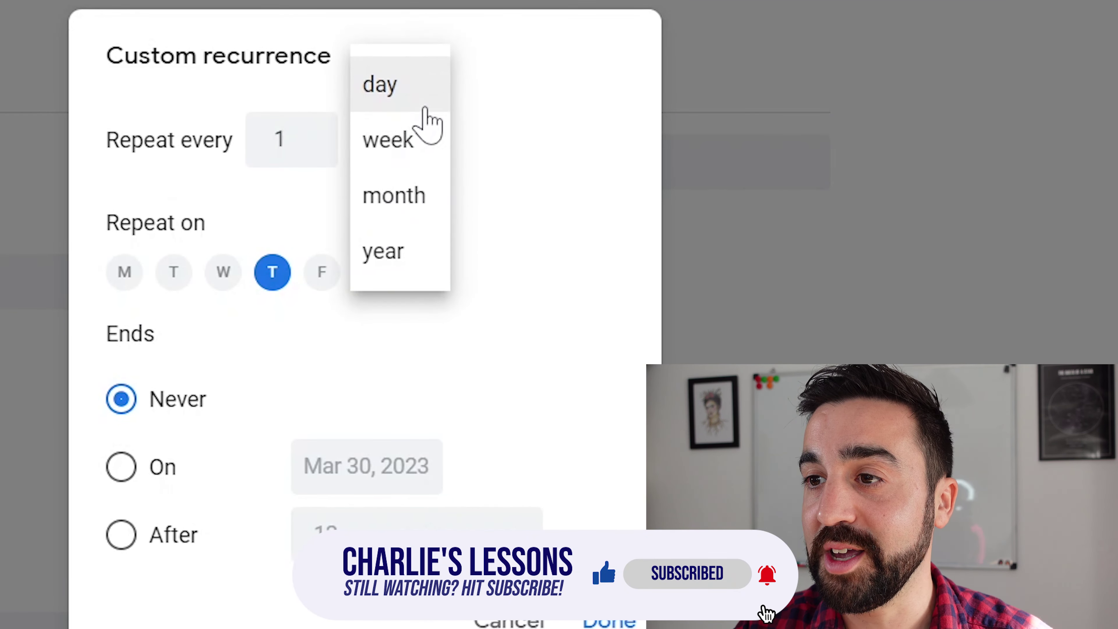
click(500, 233)
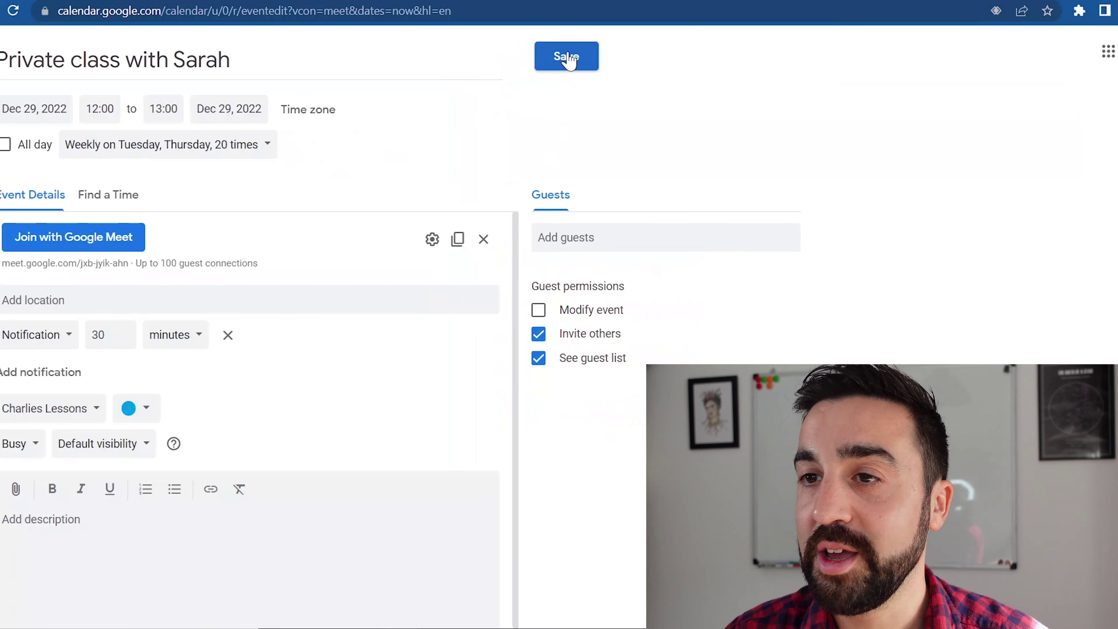
click(568, 59)
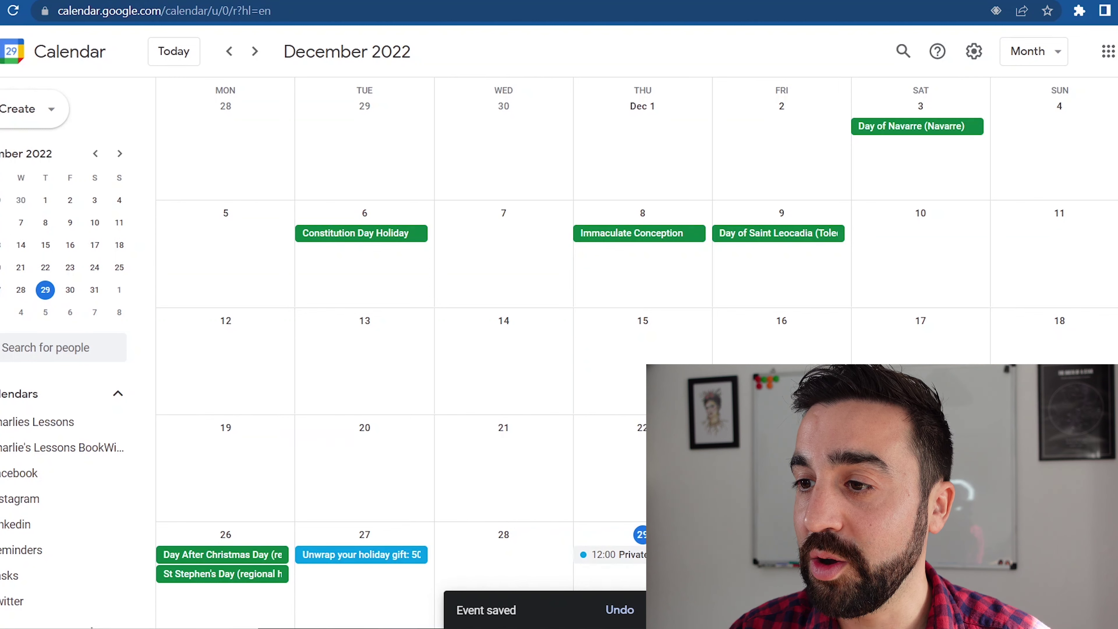
View the Dec 29 class in the calendar and open the scheduled 12:00 PM class from the Google Meet home page
click(616, 555)
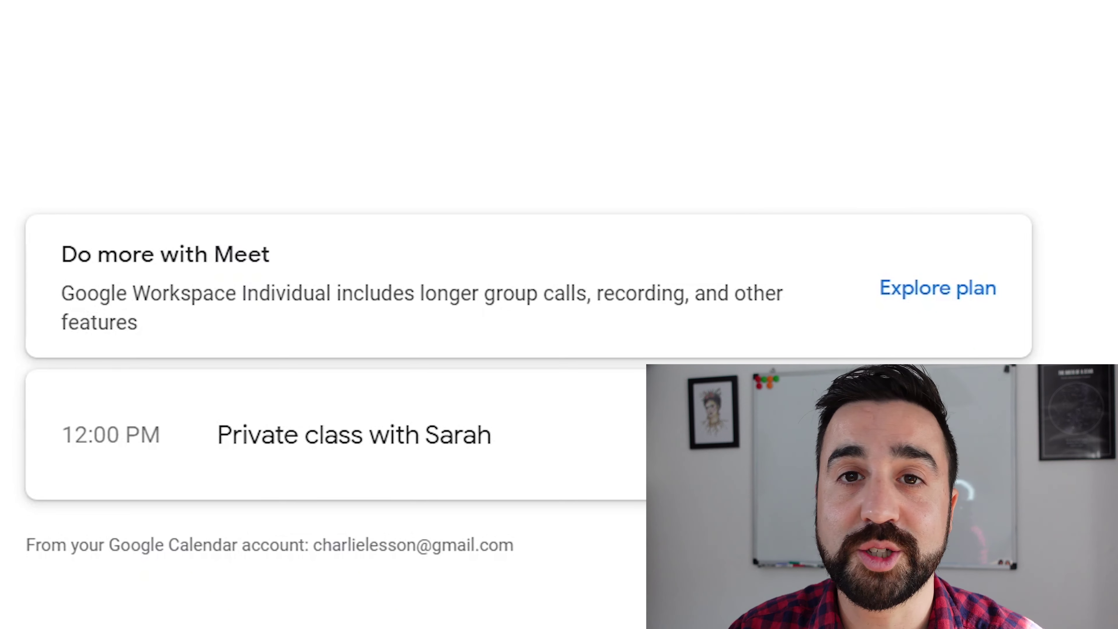
click(352, 435)
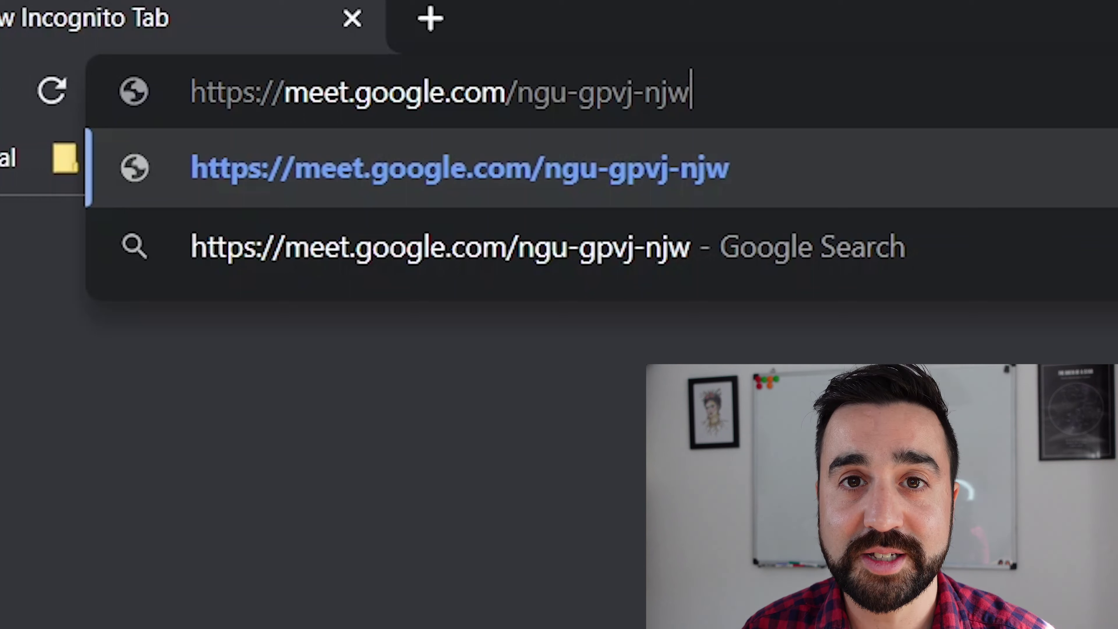
Open the meeting link in the incognito window and enter the guest's name for joining
key(Return)
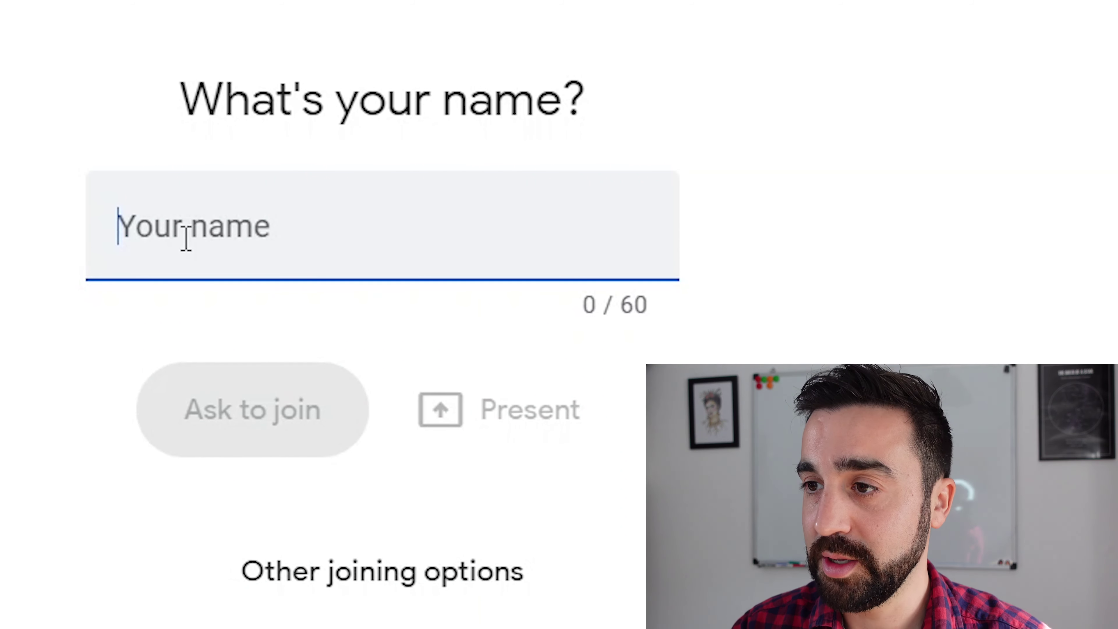
text(S)
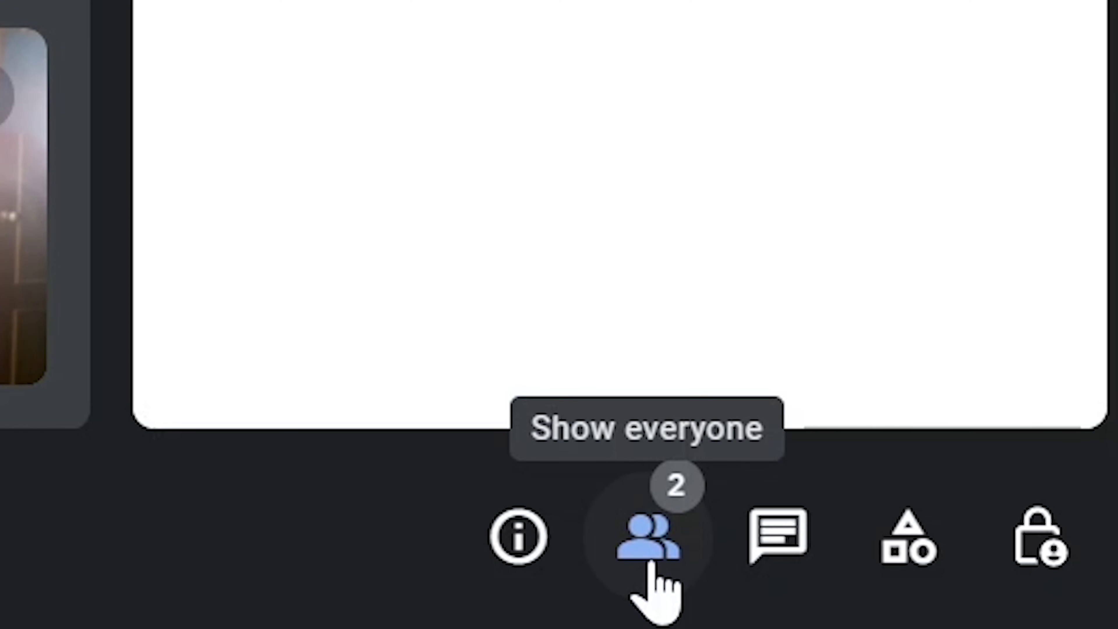
Show everyone in the call and examine the mute and removal options for the Test participant
click(651, 568)
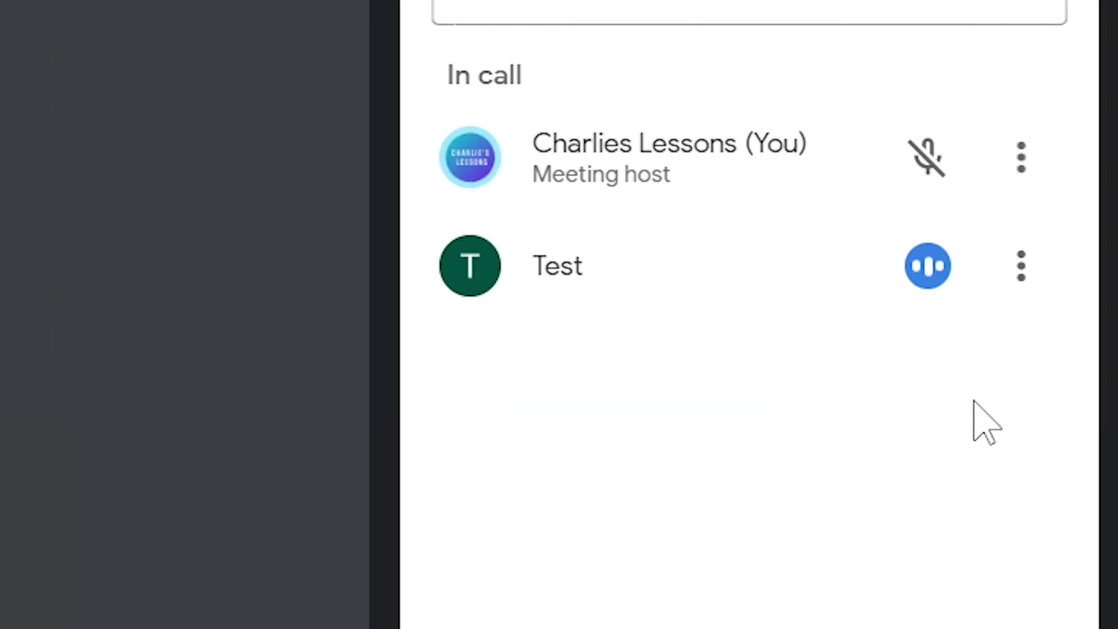
click(934, 267)
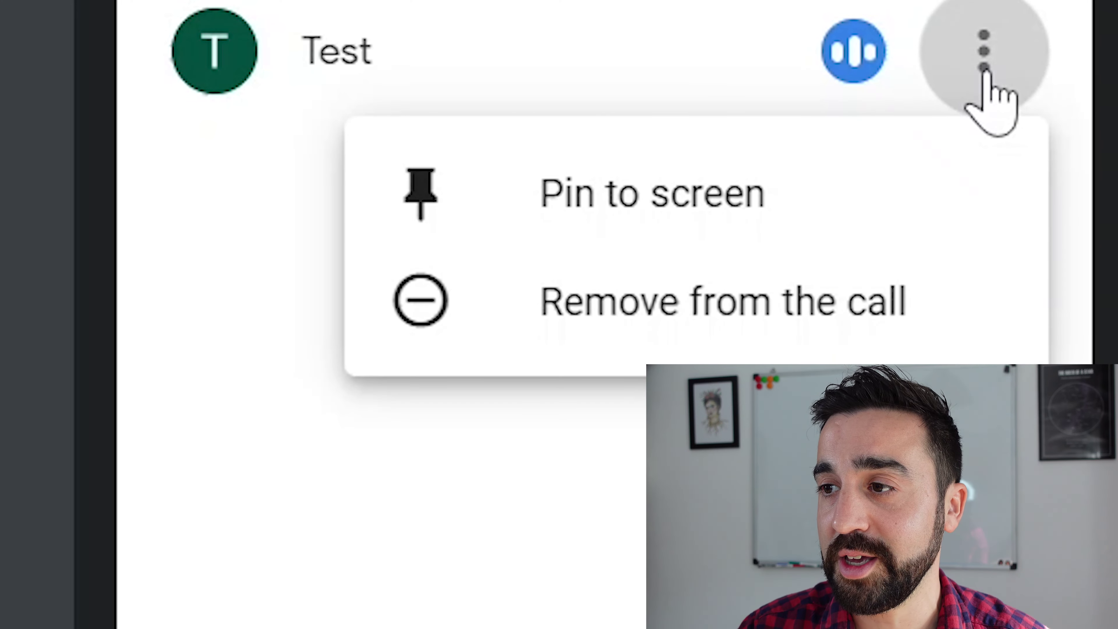
click(818, 300)
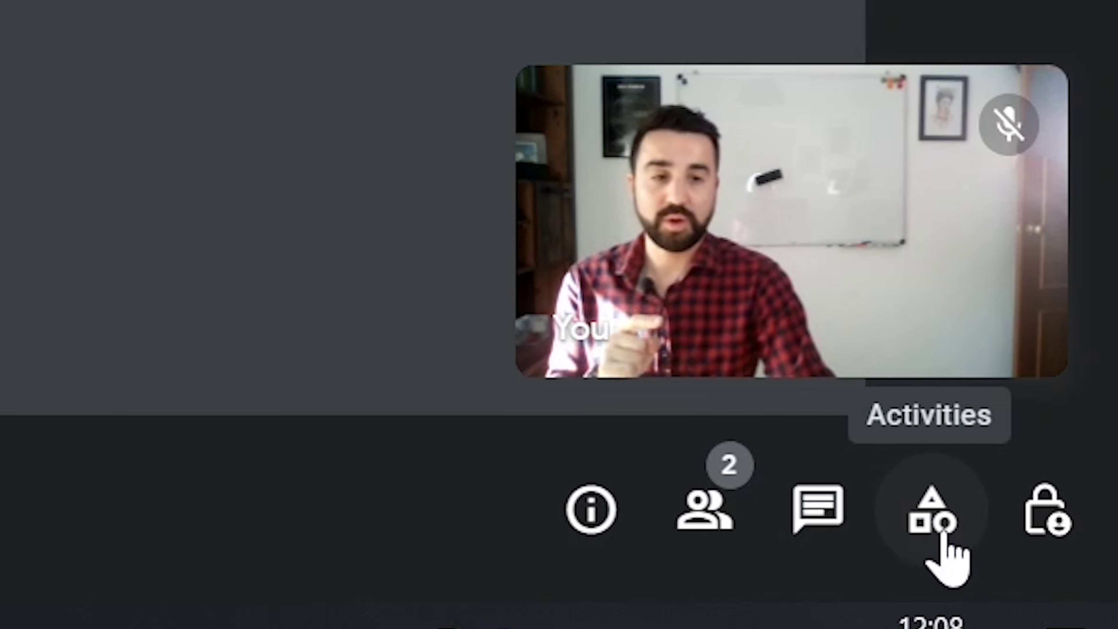
Start a new whiteboard from the call's whiteboarding activity
click(942, 535)
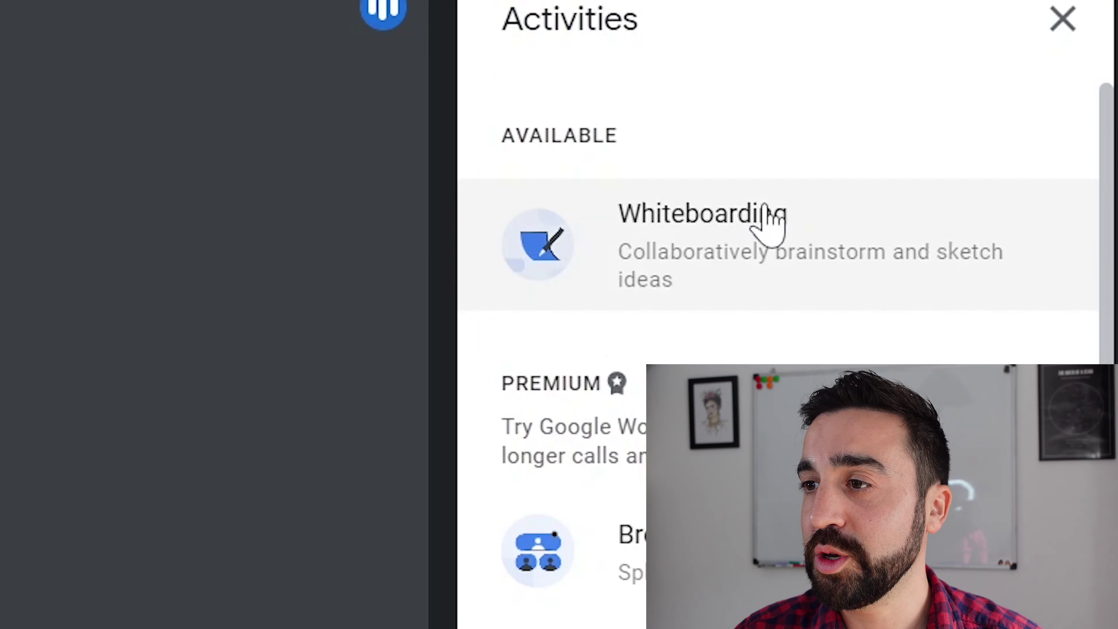
click(812, 228)
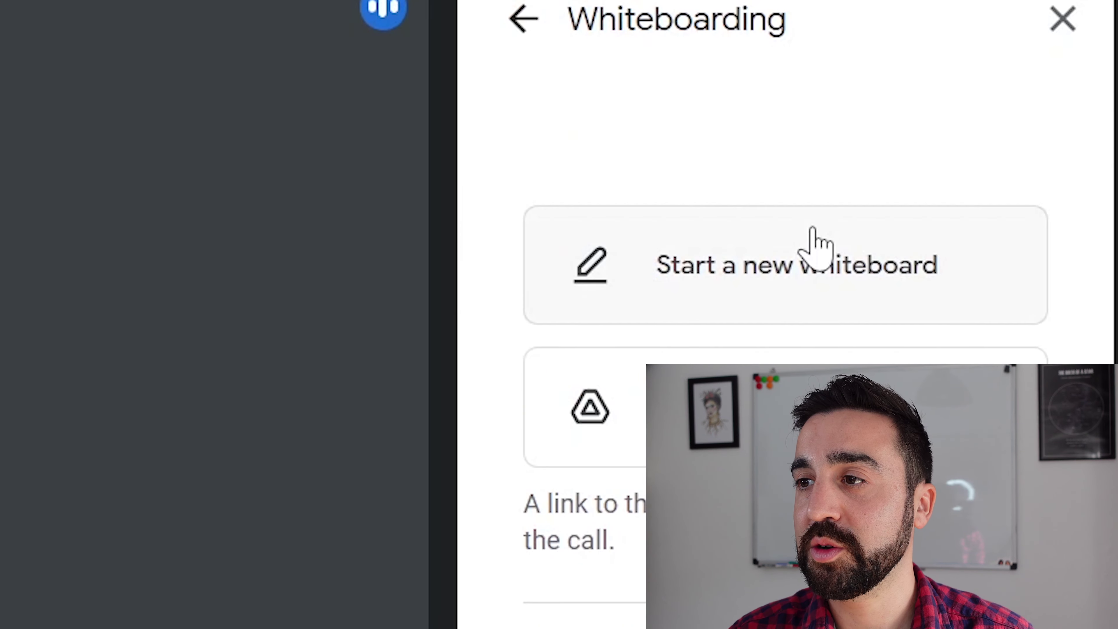
click(799, 264)
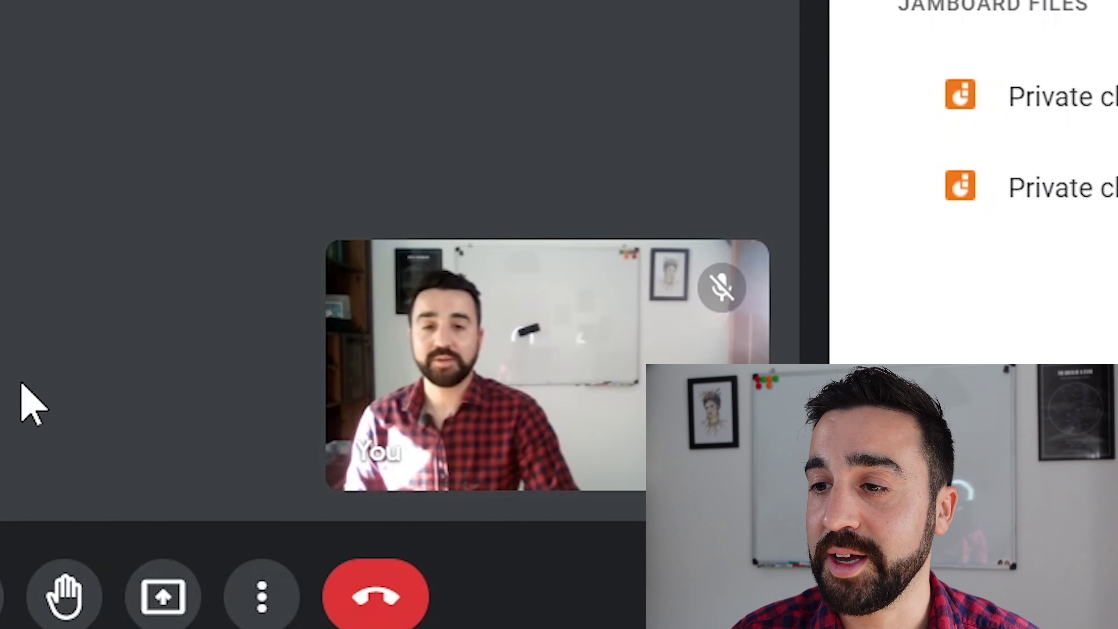
Try to present a Chrome tab in the call, choosing one of the class whiteboard tabs
click(163, 596)
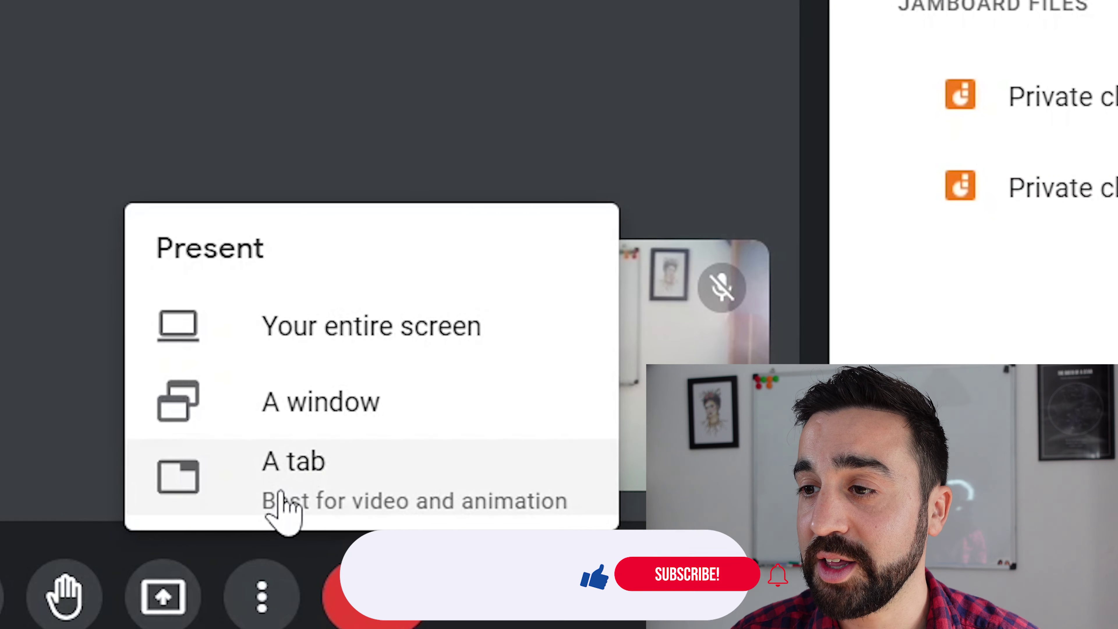
click(281, 493)
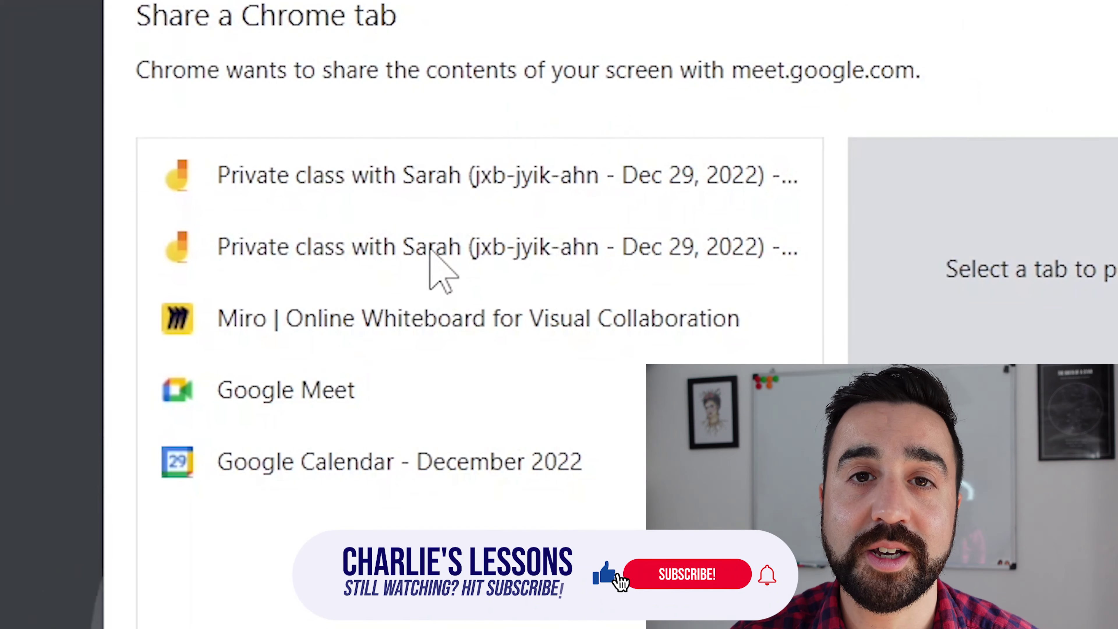
click(431, 220)
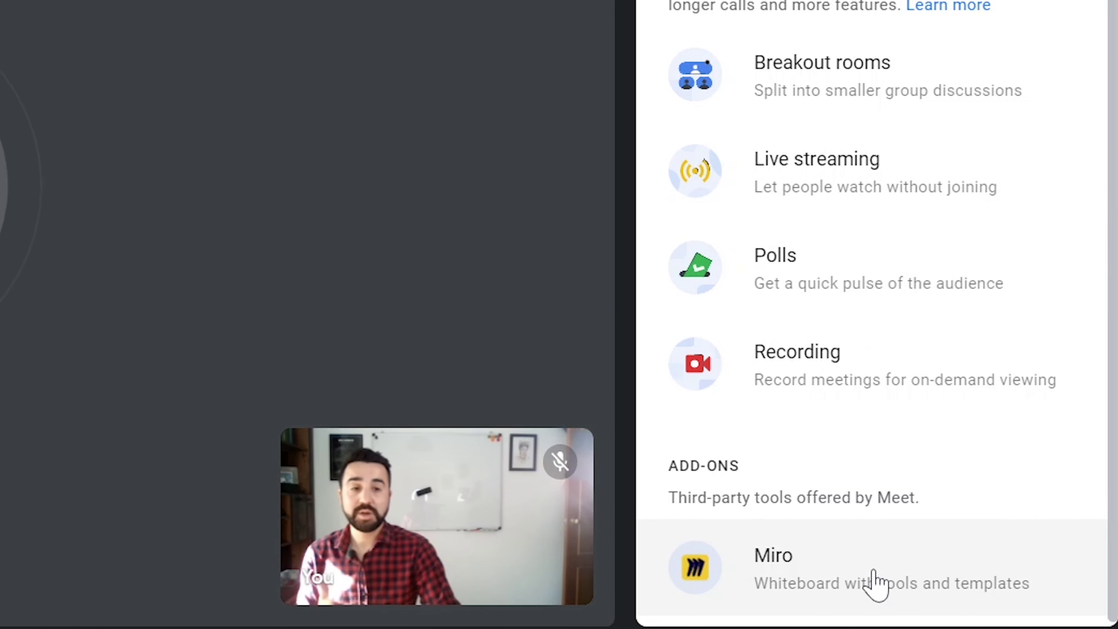
Open the Miro add-on in the call and create a board without registration
click(880, 582)
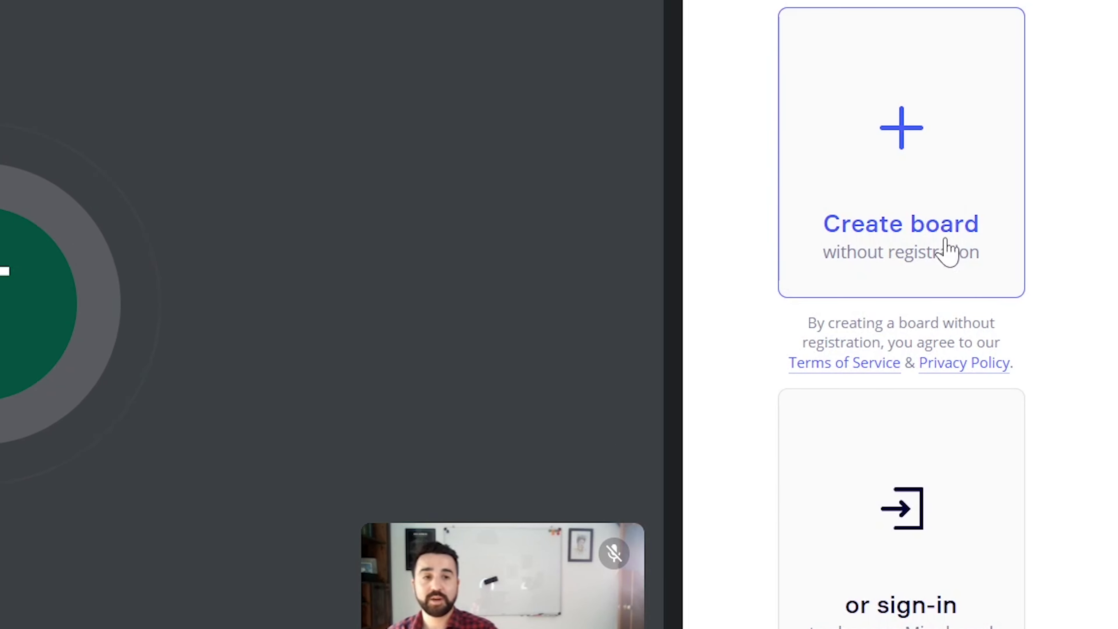
click(904, 181)
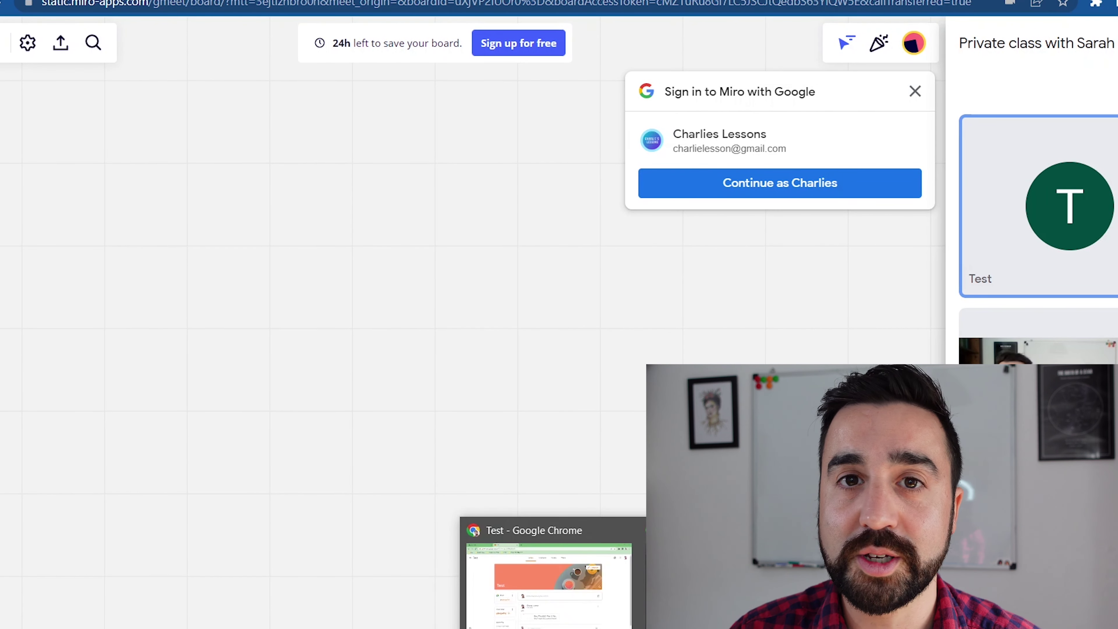
Check the guest's incognito call window, return to the Miro board and start the collaboration with everyone in the call
click(553, 586)
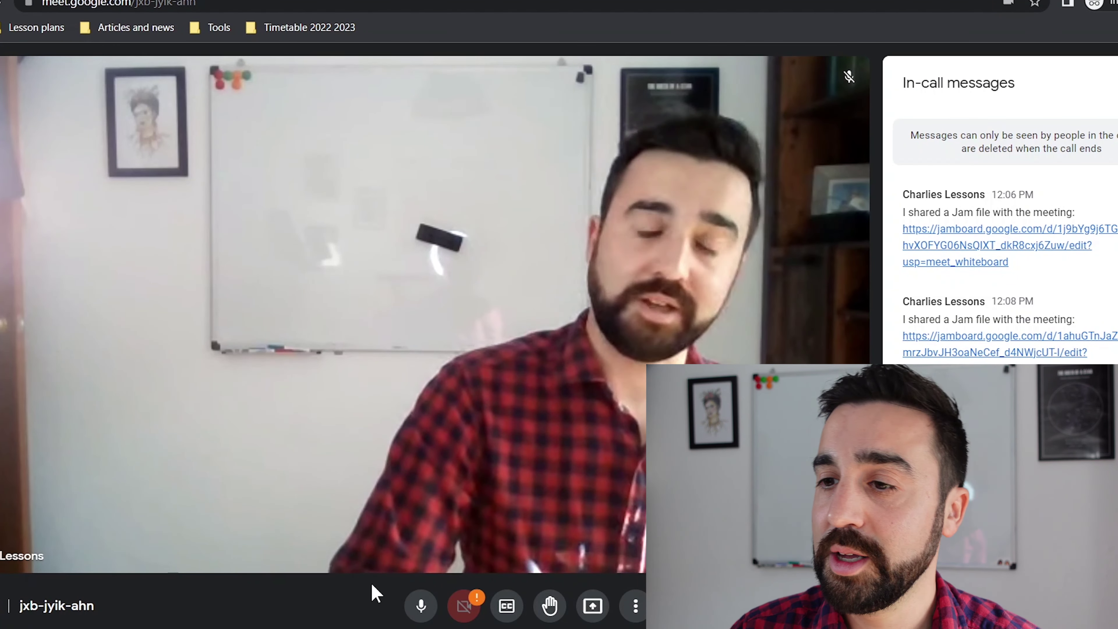
mouse_move(375, 623)
click(249, 577)
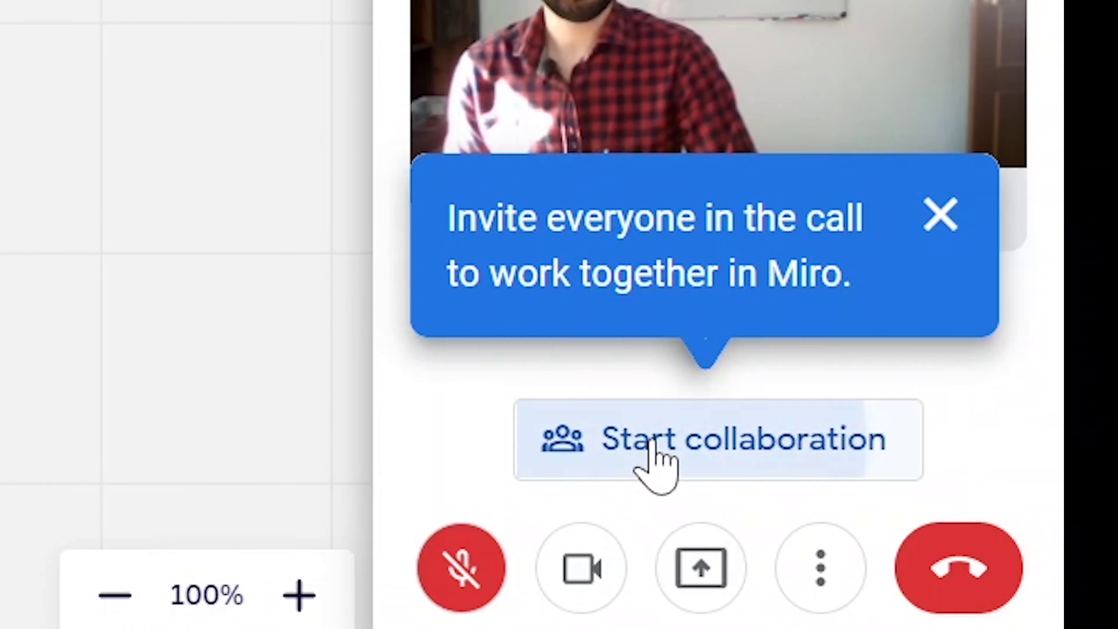
click(657, 445)
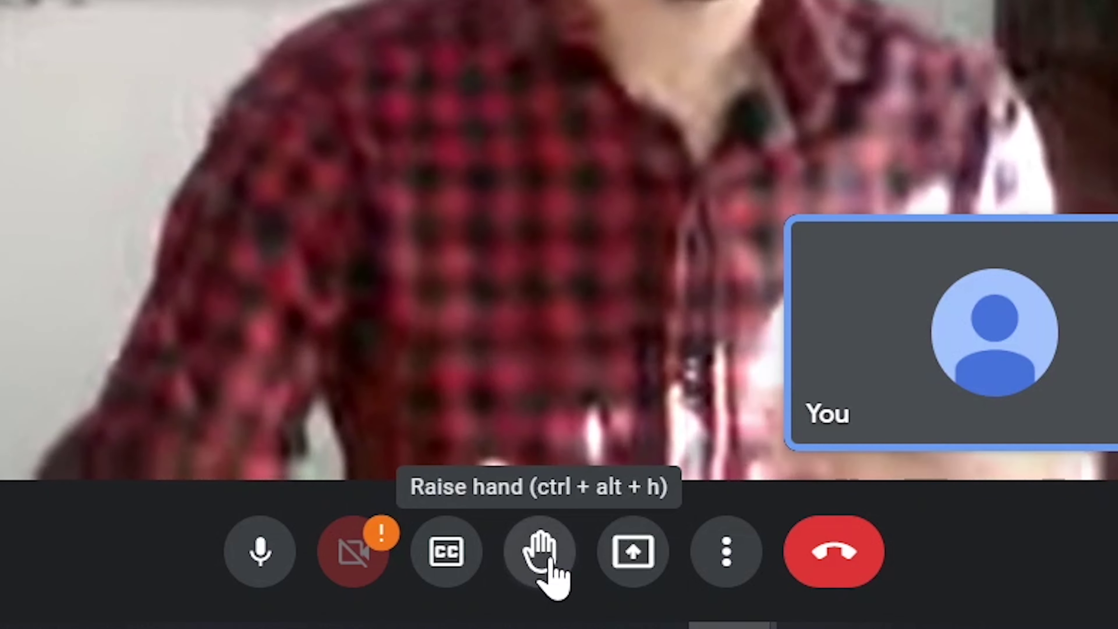
Raise the guest's hand in the incognito call and switch back to the host's Meet window
click(541, 556)
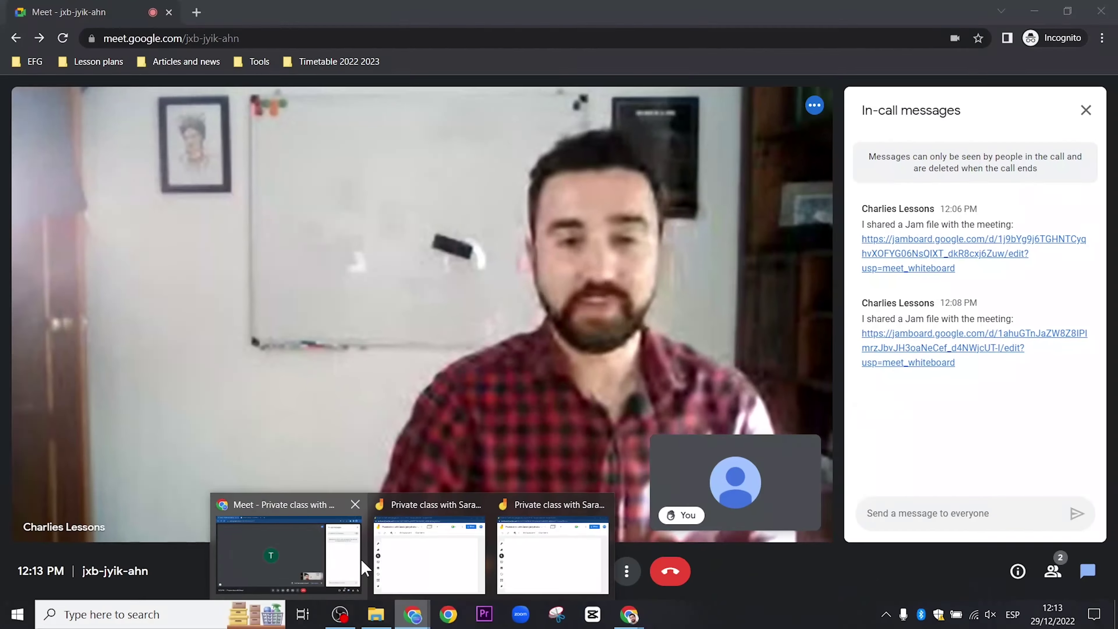
click(355, 555)
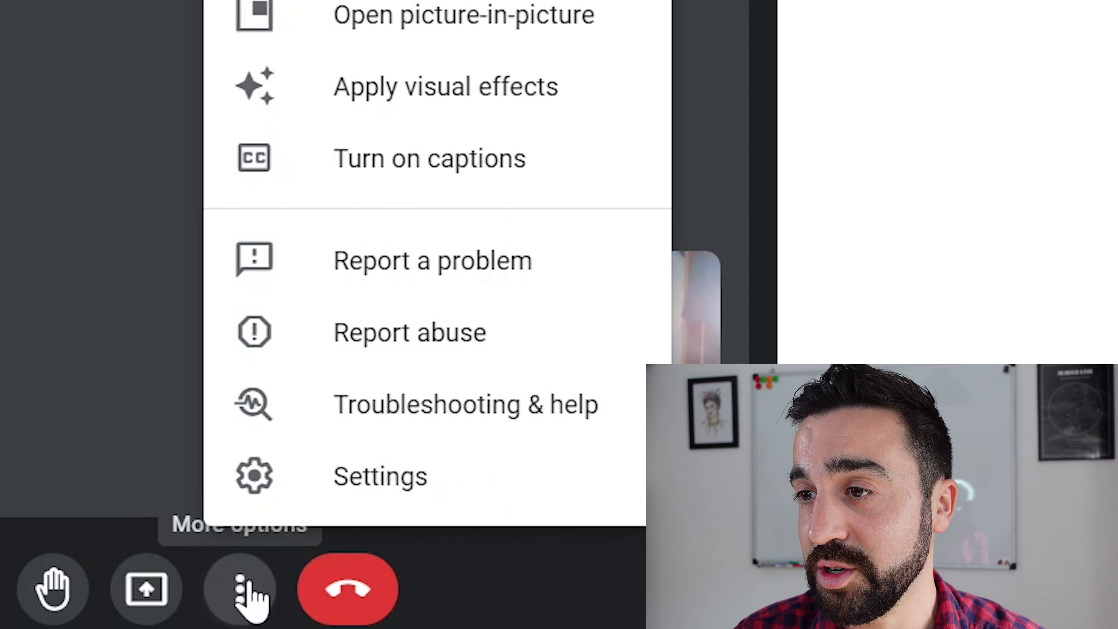
Open the visual effects in the call, try the stronger background blur and apply the greenhouse background to the camera video
click(424, 103)
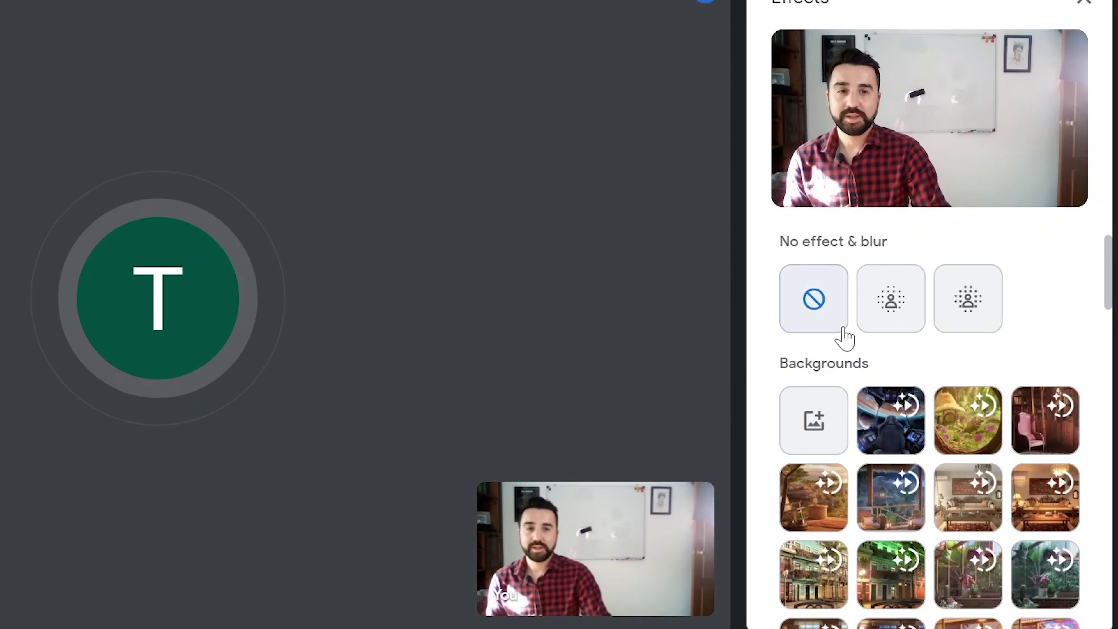
click(988, 309)
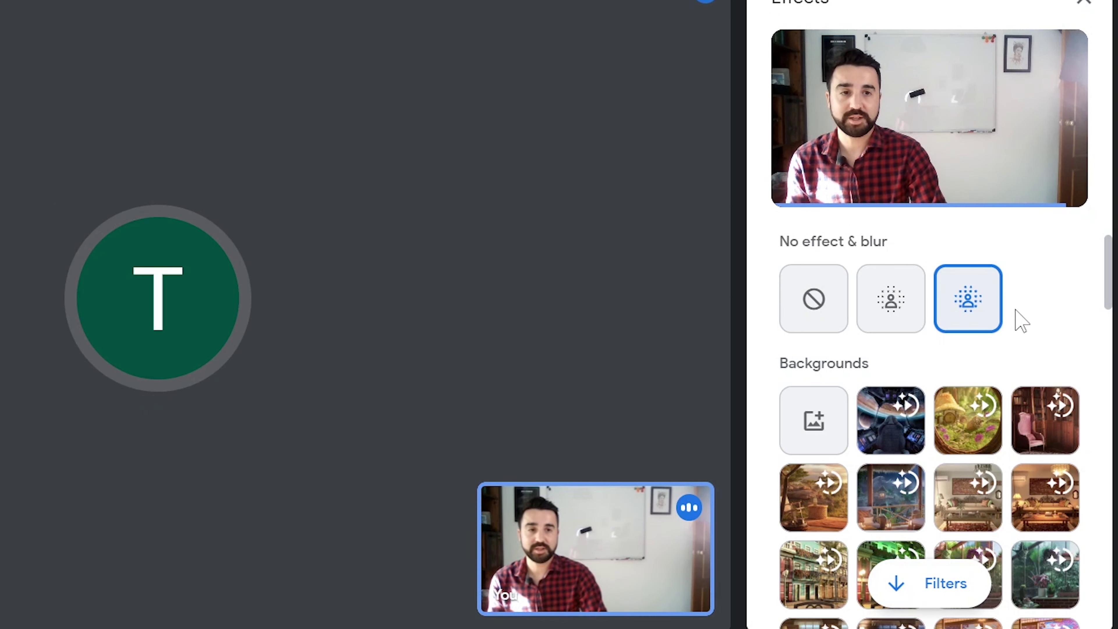
scroll(1000, 344, down, 4)
click(969, 378)
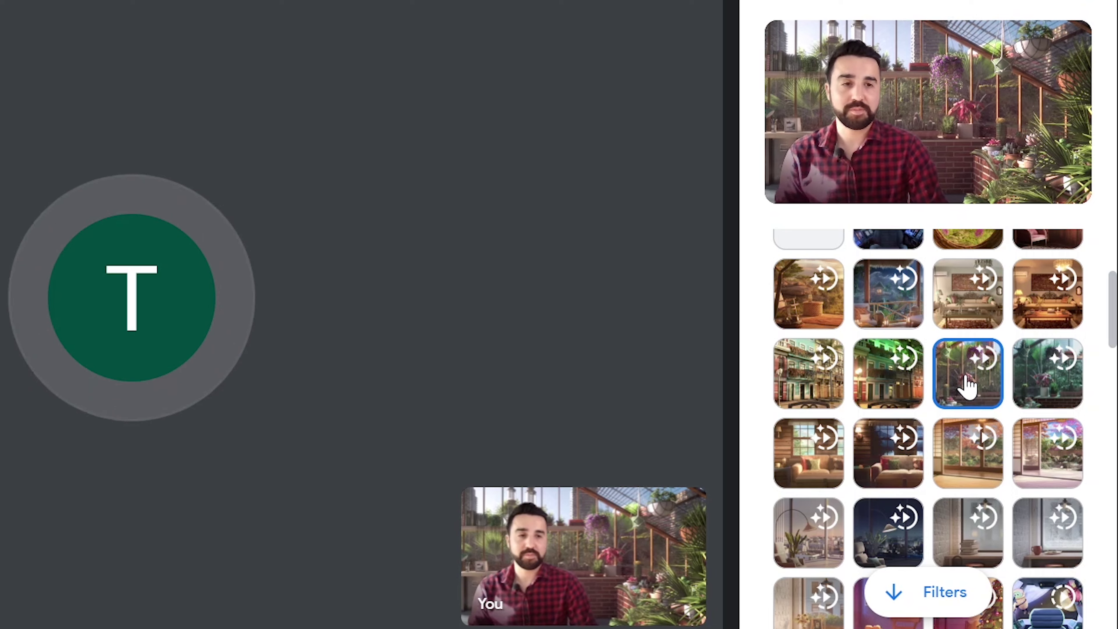
Try the dog face filter on the camera video and restore the no-effect setting
scroll(968, 384, up, 2)
scroll(969, 384, down, 4)
scroll(968, 384, down, 5)
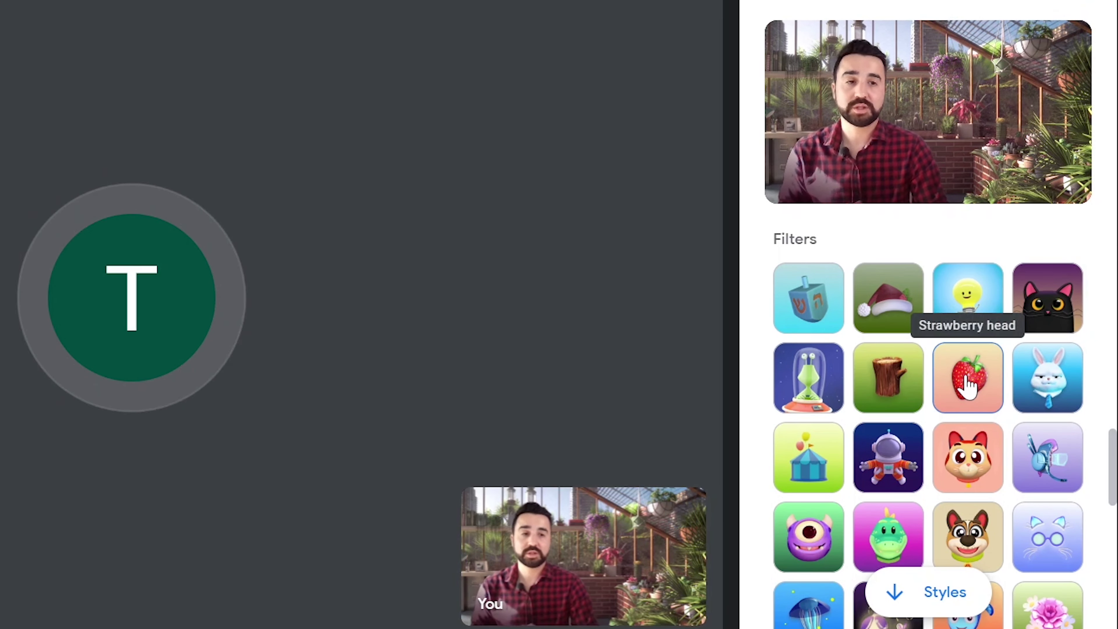
scroll(969, 385, down, 4)
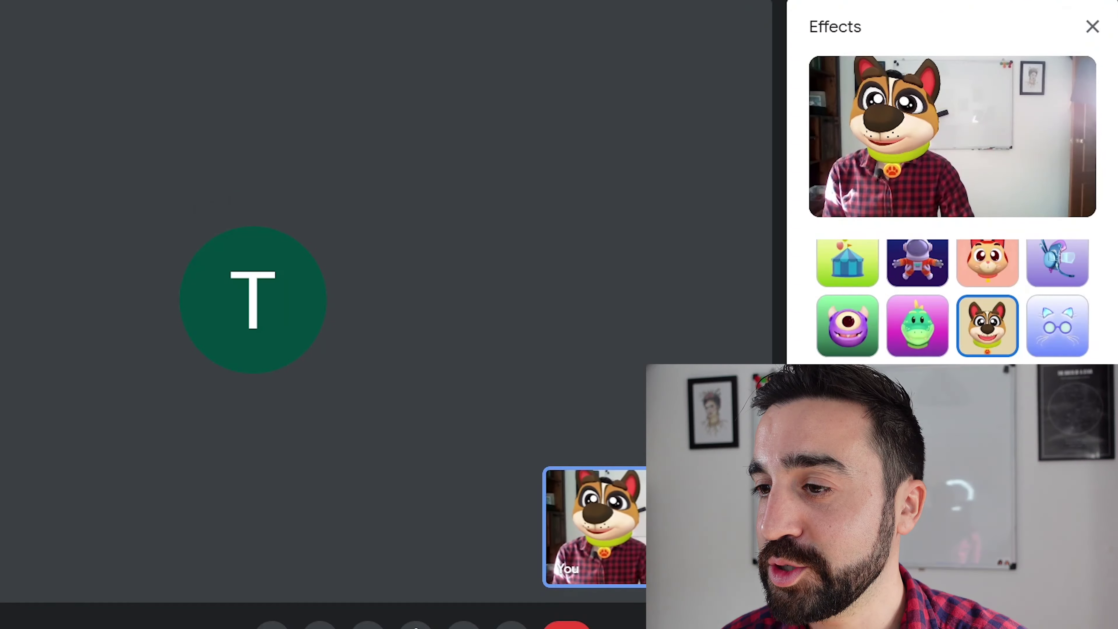
click(387, 586)
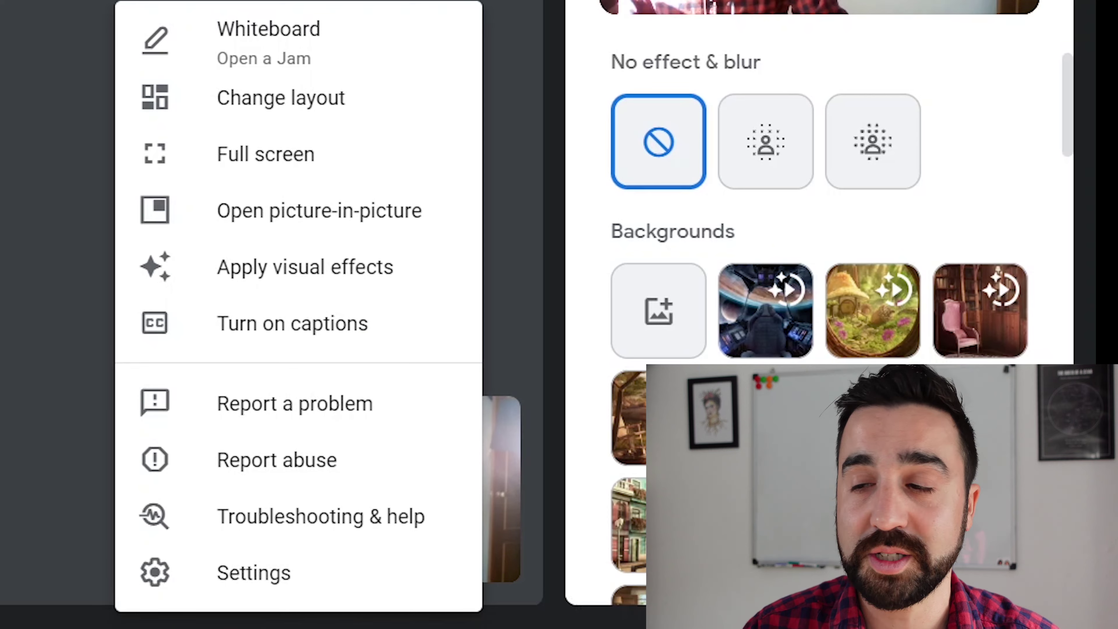
key(Escape)
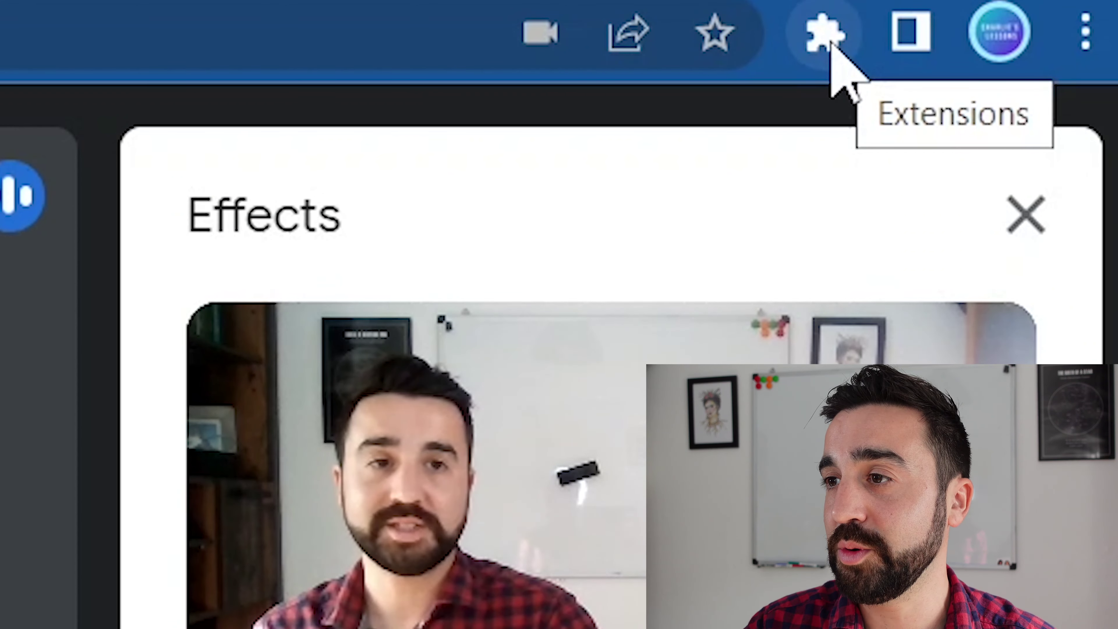
Open Chrome's page for managing the installed extensions
click(825, 33)
click(830, 39)
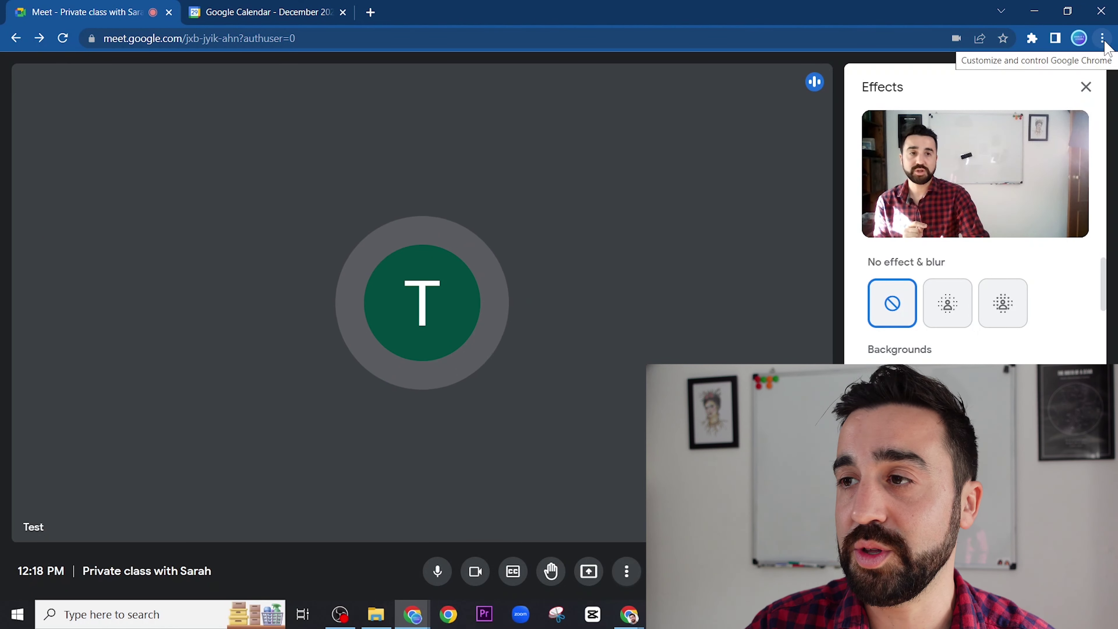
click(1104, 40)
mouse_move(1021, 243)
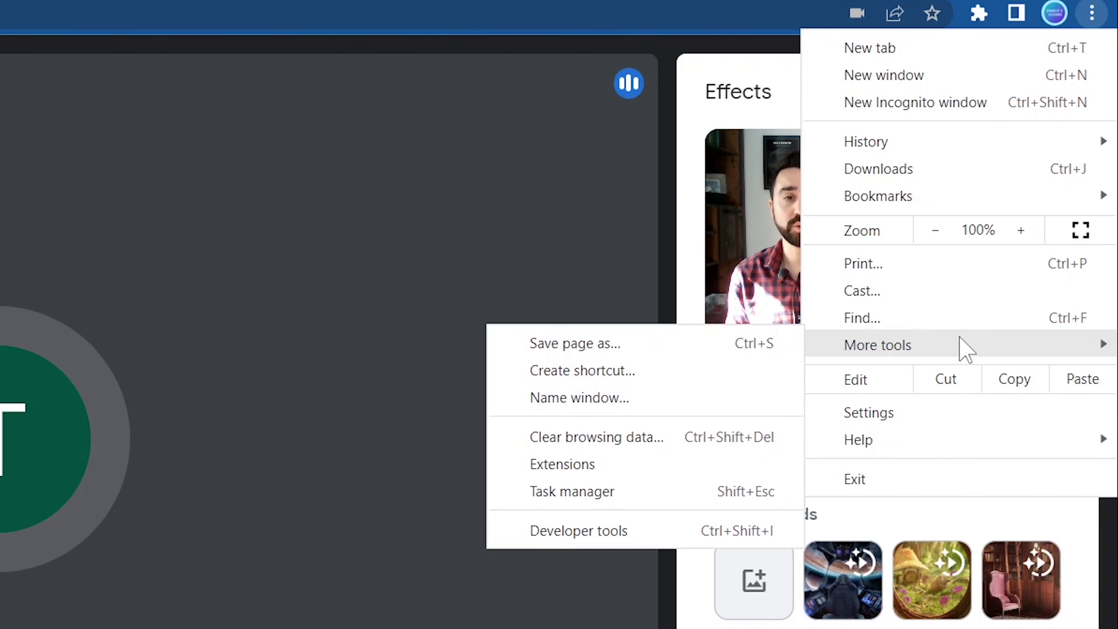
click(627, 463)
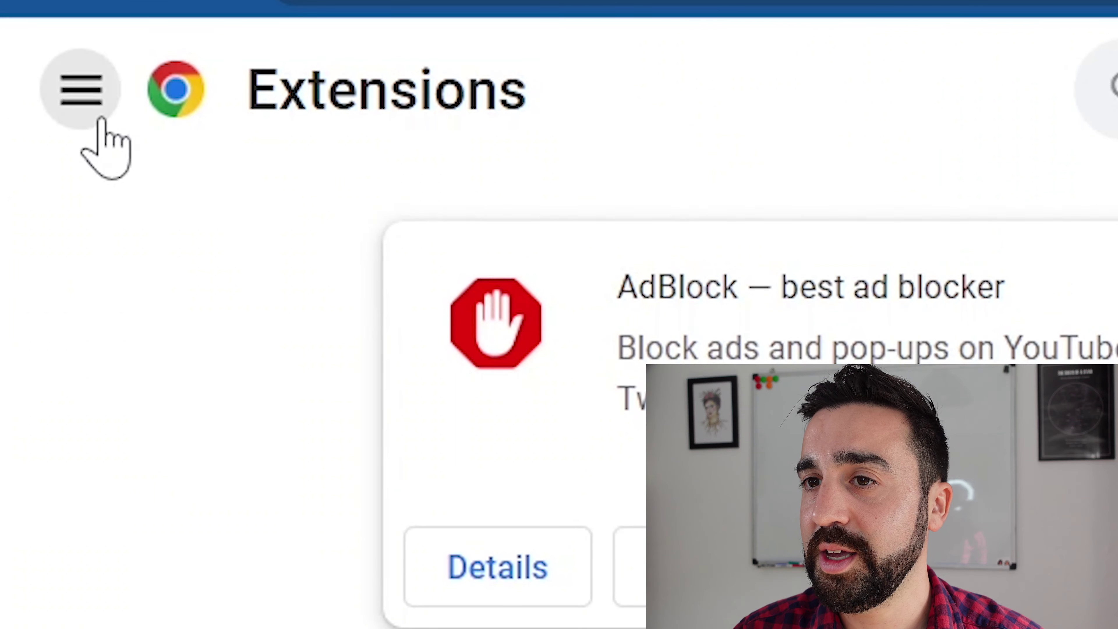
Go to the Chrome Web Store and add the "tl;dv: Video Record & Transcribe Google Meet" extension to Chrome
click(104, 124)
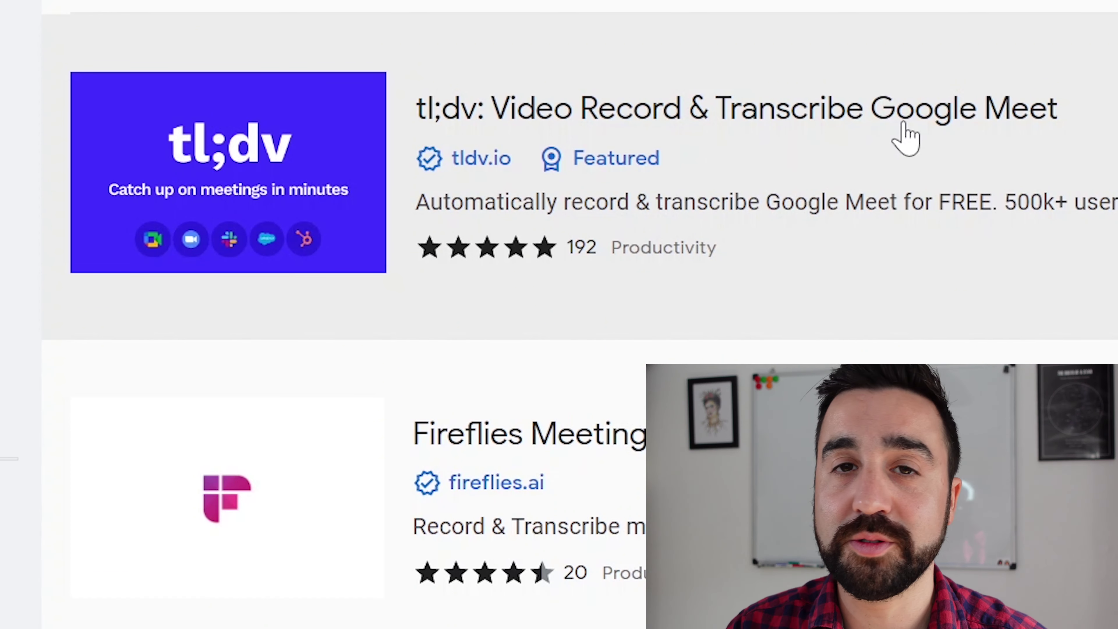
click(910, 132)
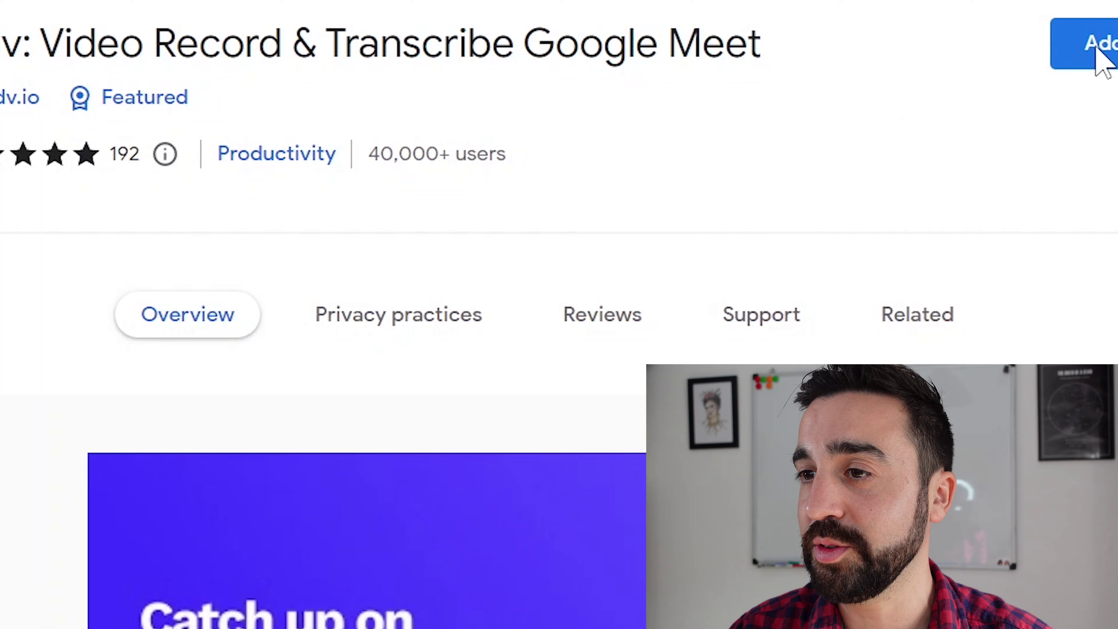
click(1103, 49)
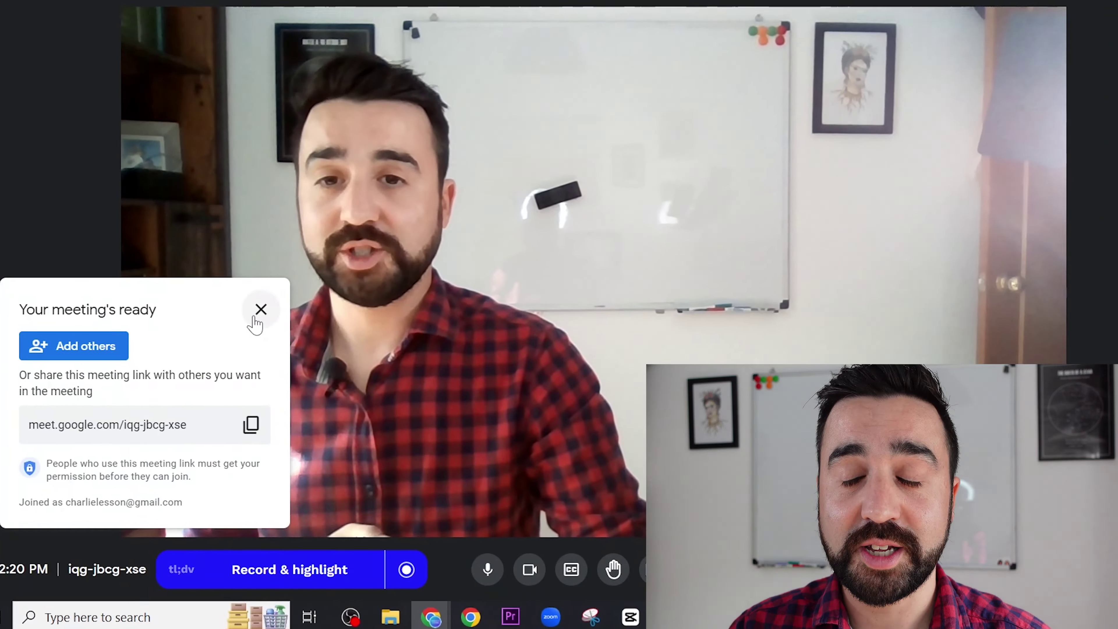
Dismiss the new meeting's ready notice, start a tl;dv recording of the call and stop it after a few seconds
click(260, 316)
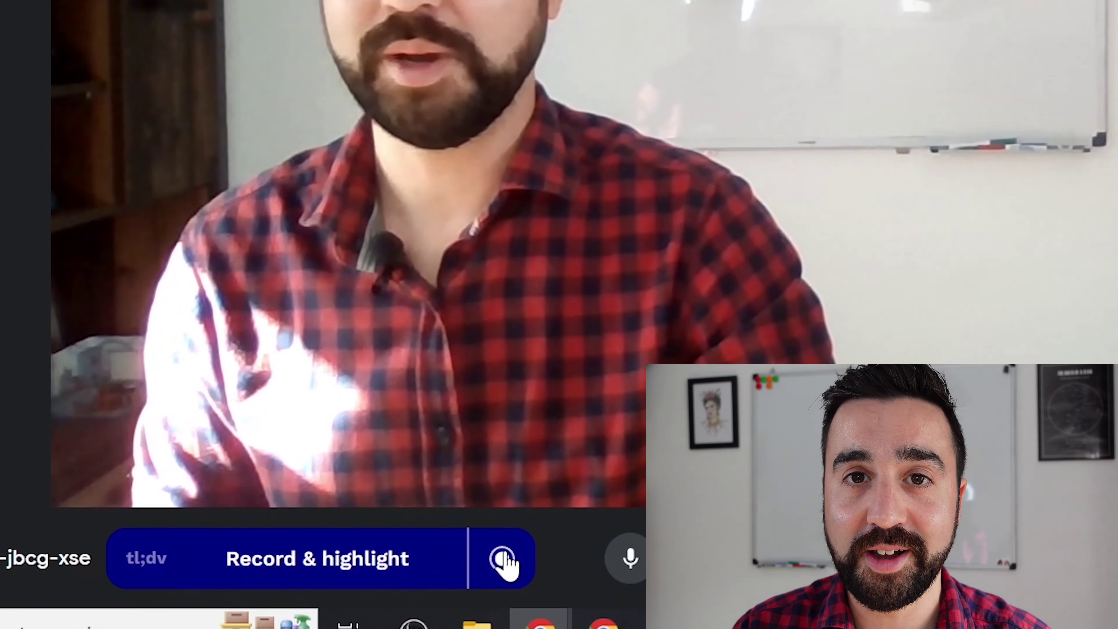
click(502, 559)
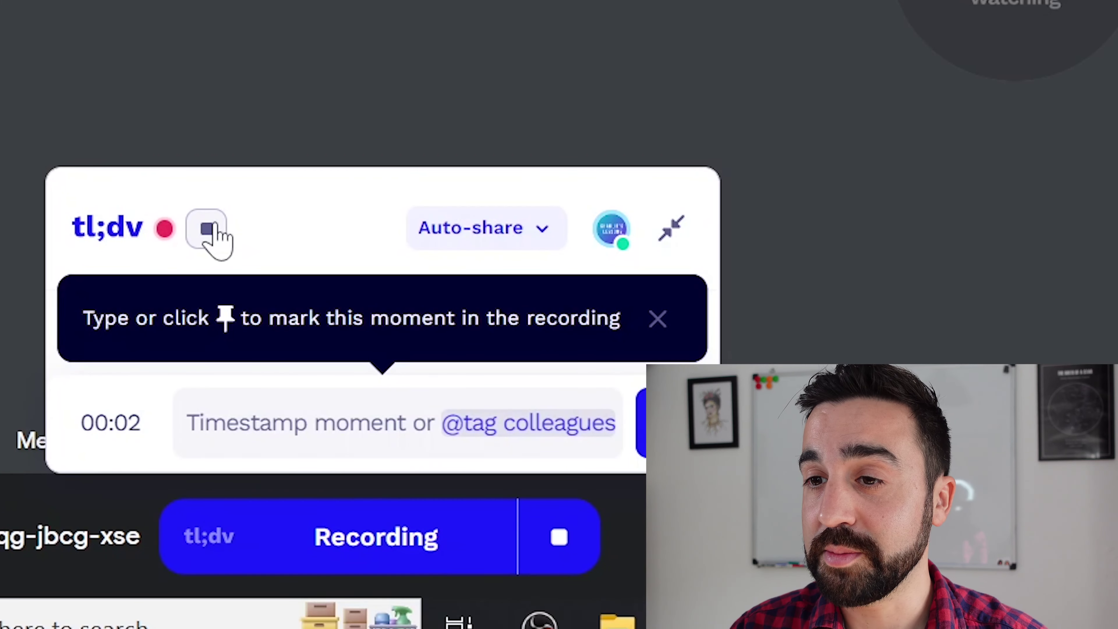
click(207, 228)
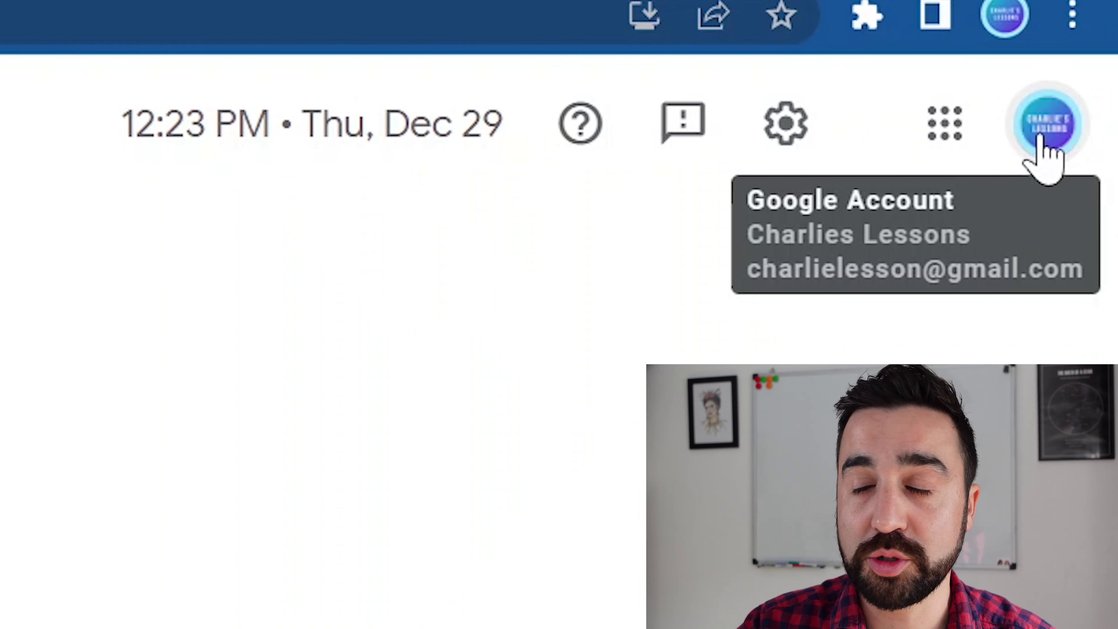
Open the Google Account from the Meet home page and go to the name details in its personal info
click(1047, 148)
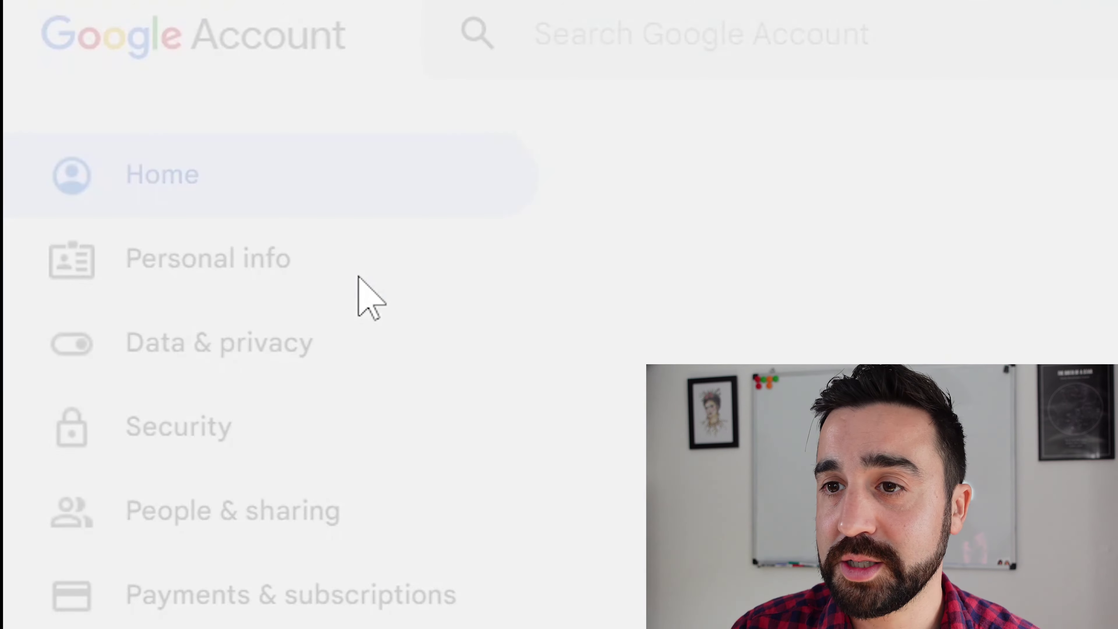
click(361, 295)
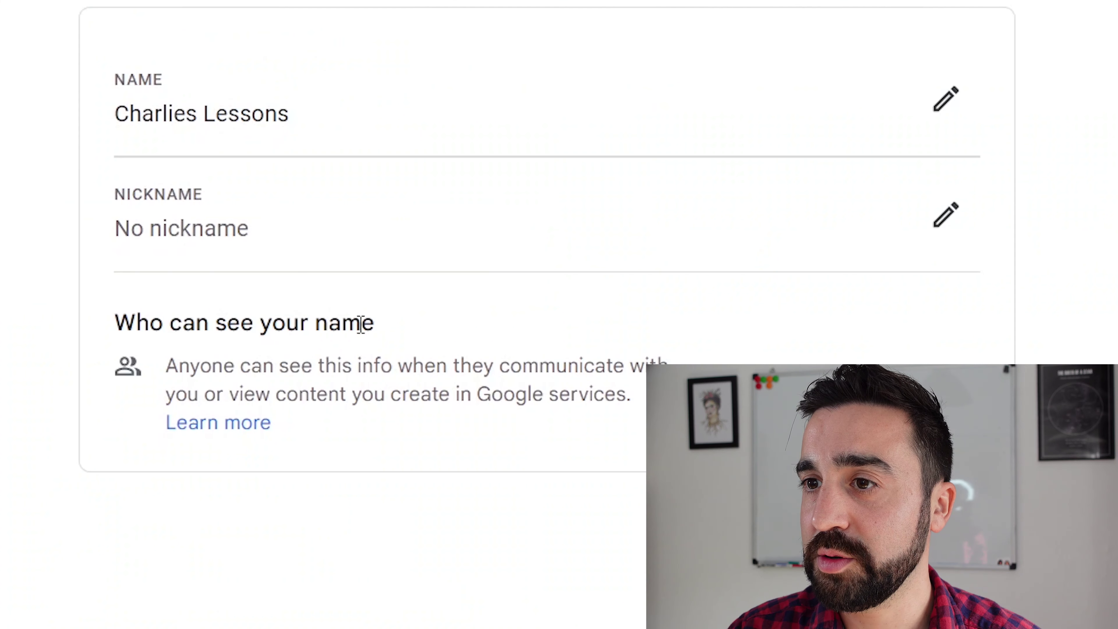